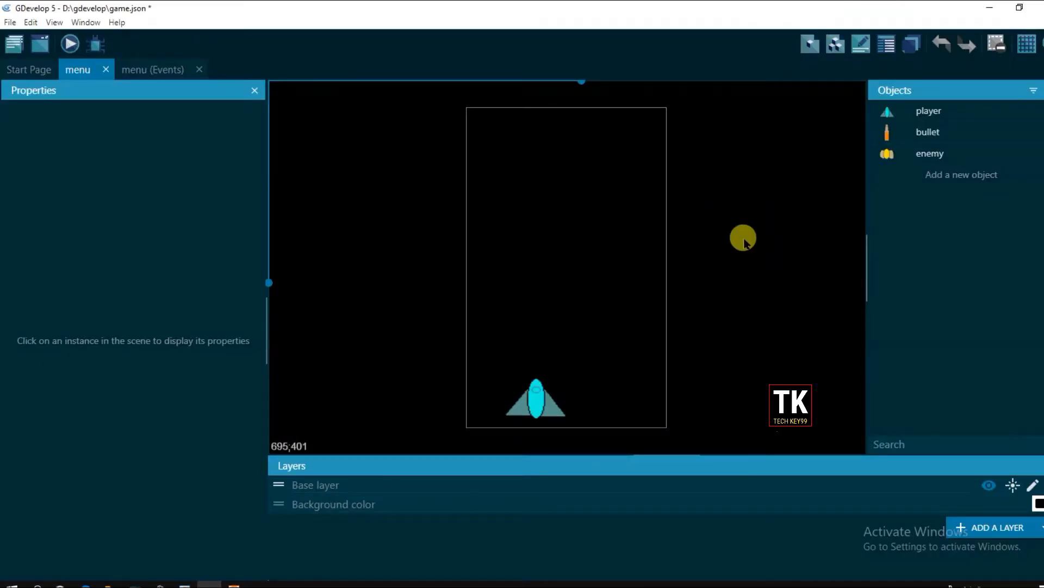
- Minimise GDevelop and launch Adobe Photoshop CS5 (64 Bit)
left_click(985, 7)
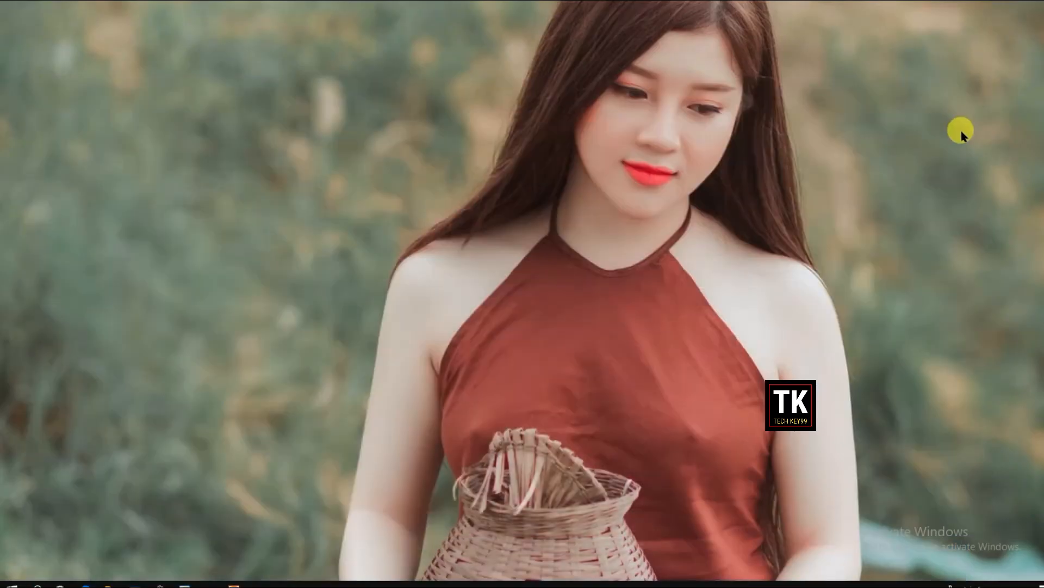
key("super")
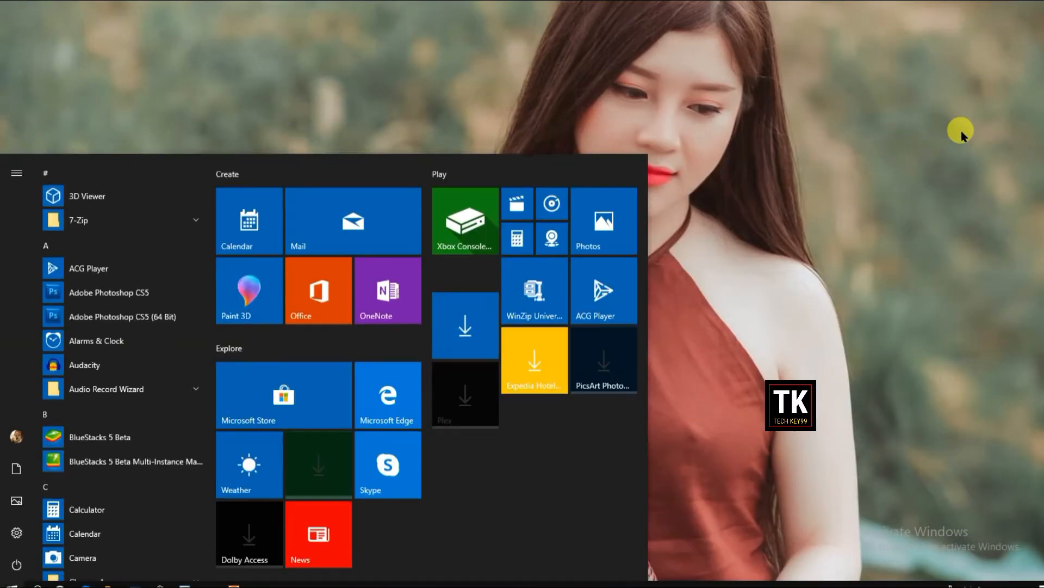
type("photo")
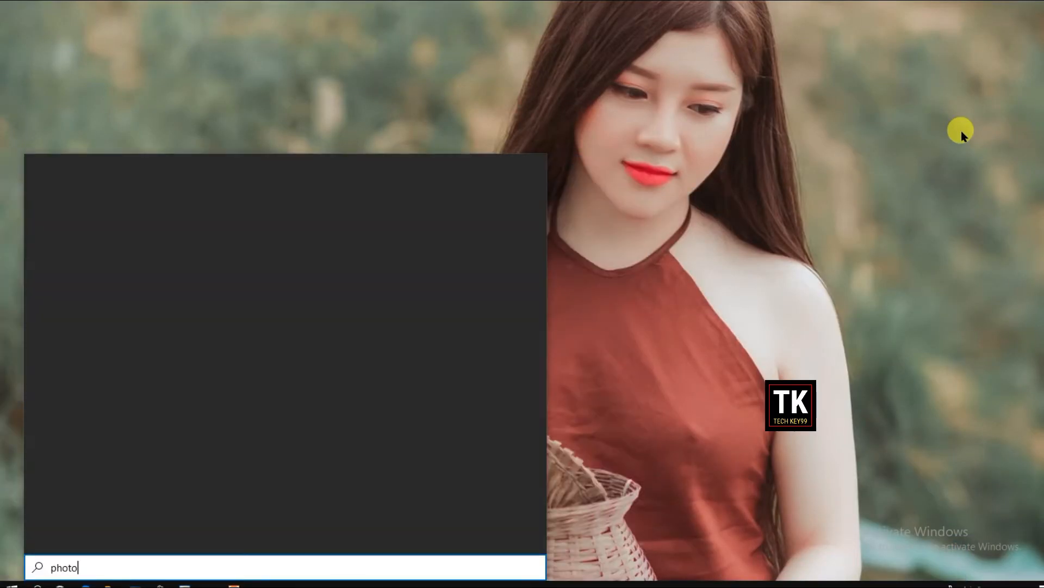
type("sho")
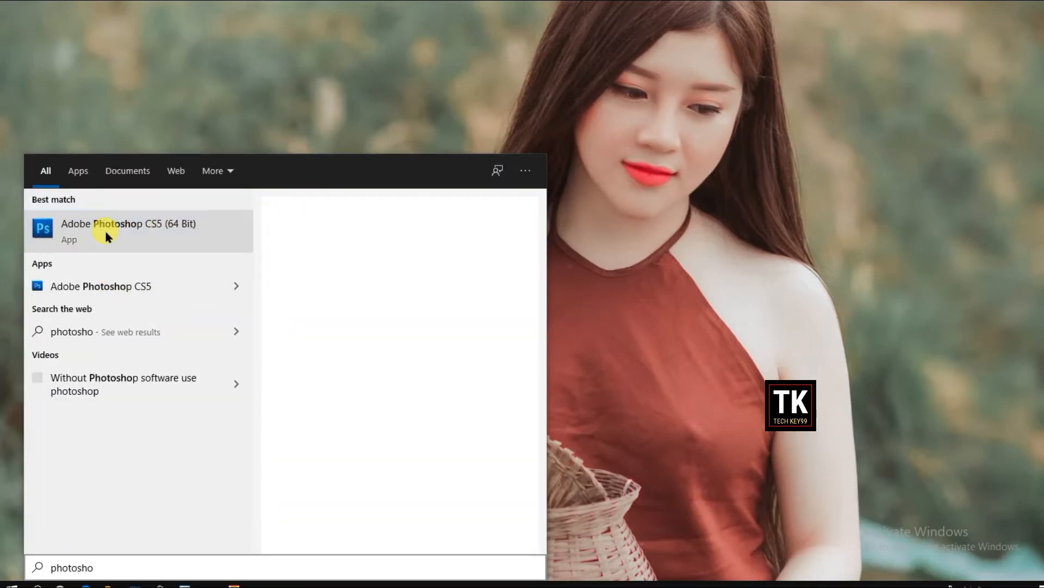
key("Return")
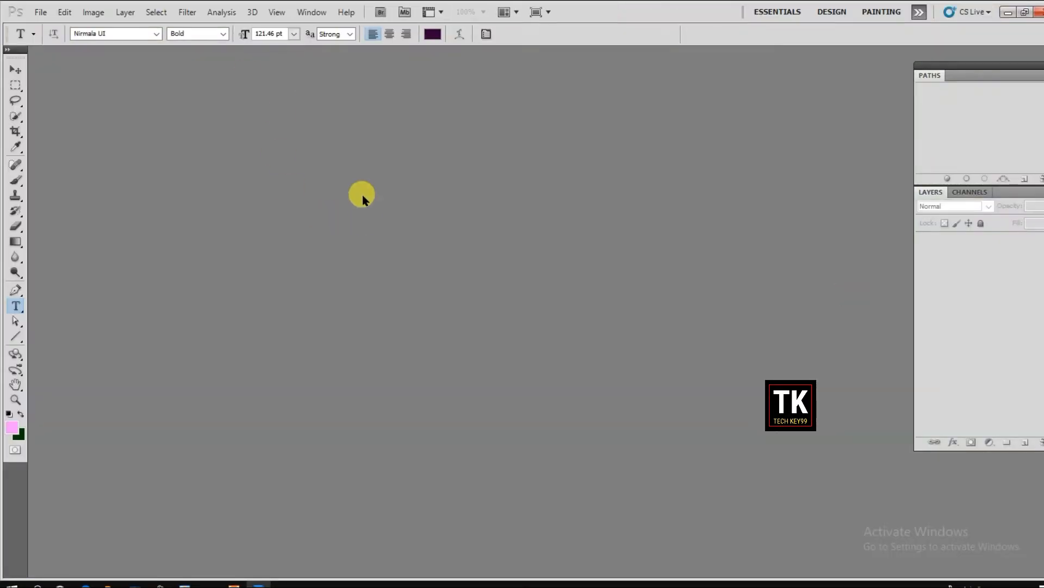
- Create a new transparent document named background1, 500 pixels wide and 800 pixels high
left_click(41, 13)
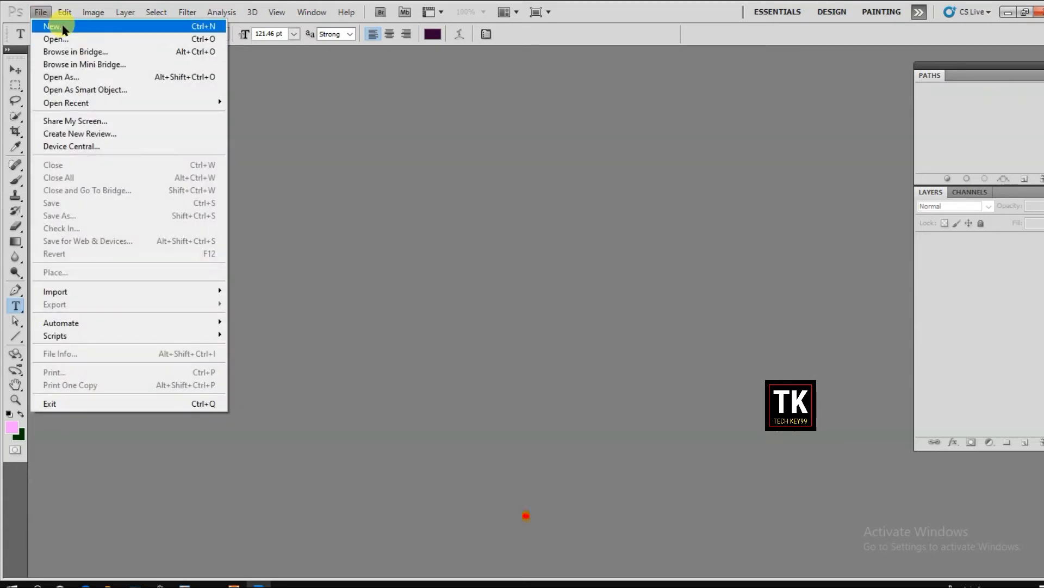
left_click(54, 26)
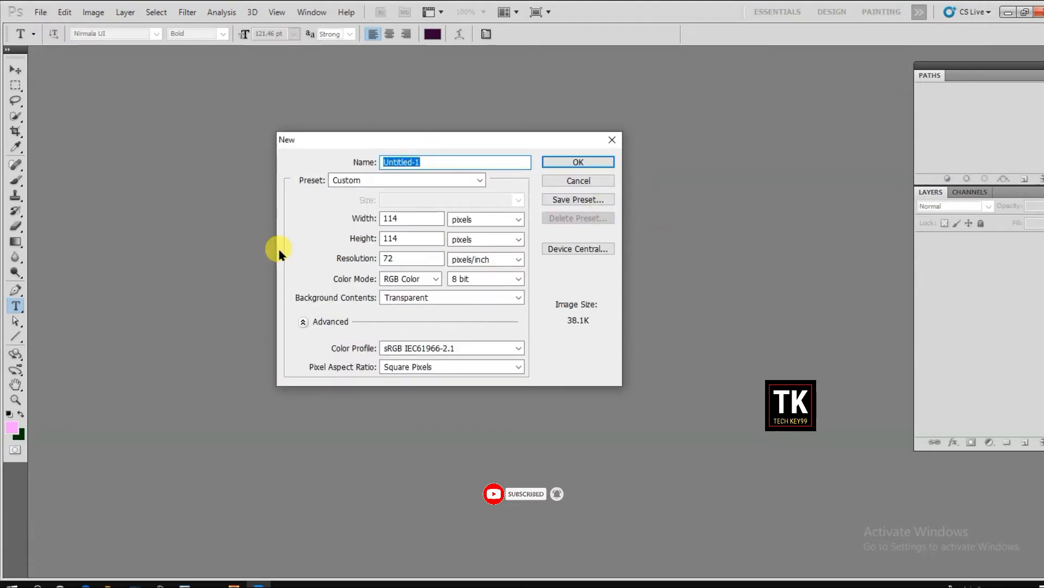
type("background1")
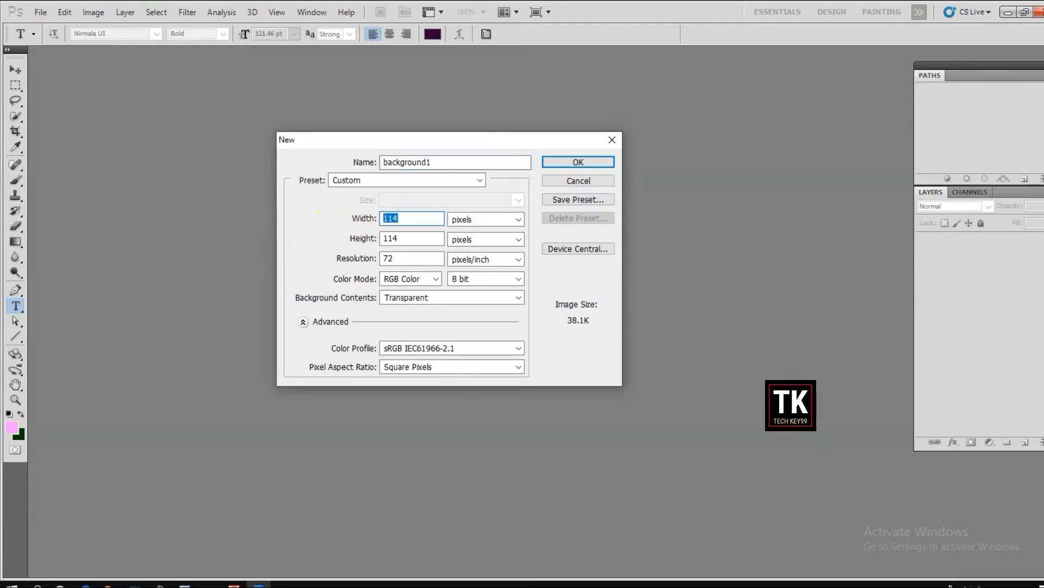
type("500")
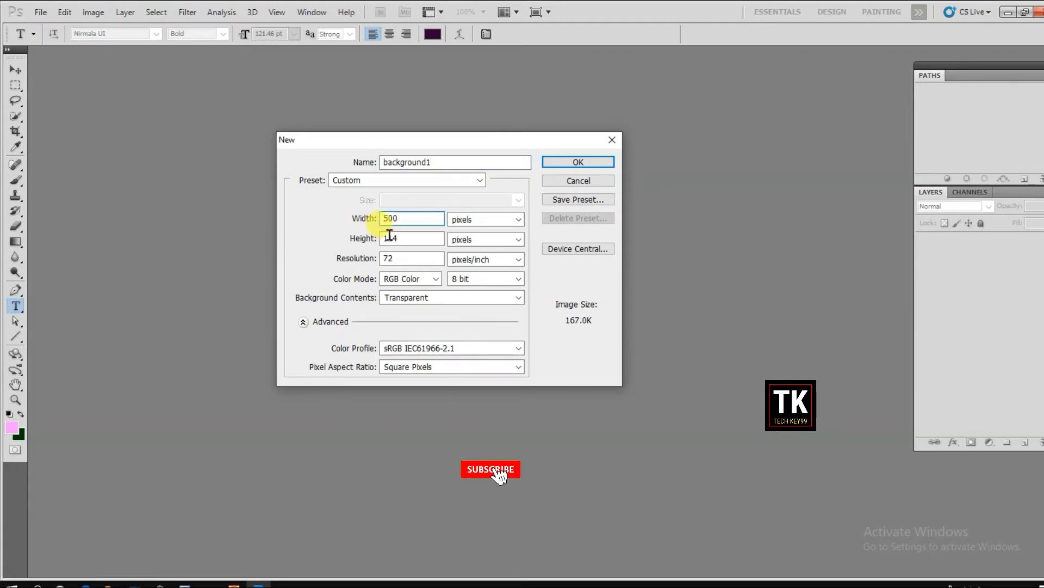
double_click(390, 238)
type("80")
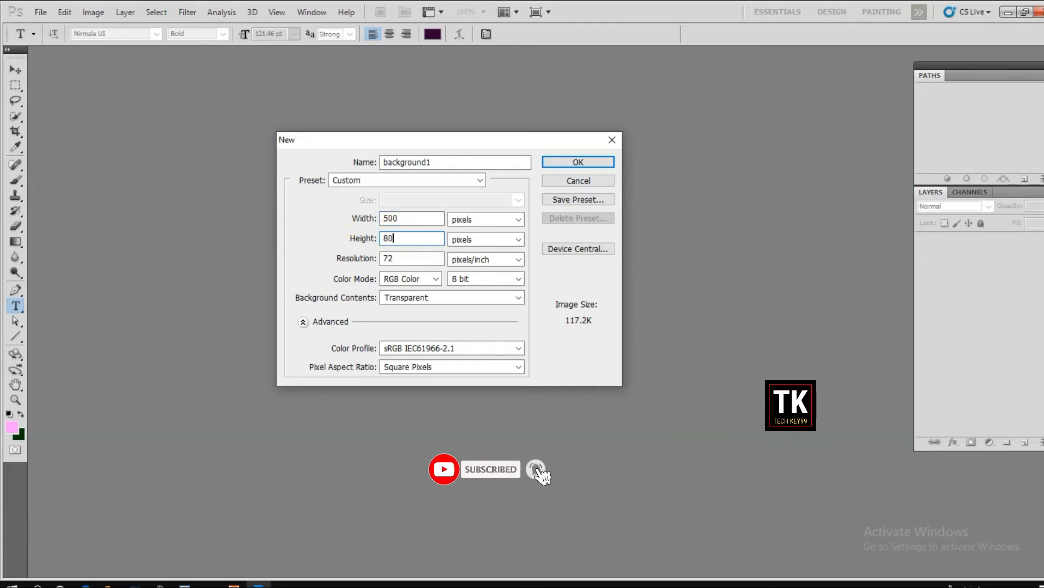
type("0")
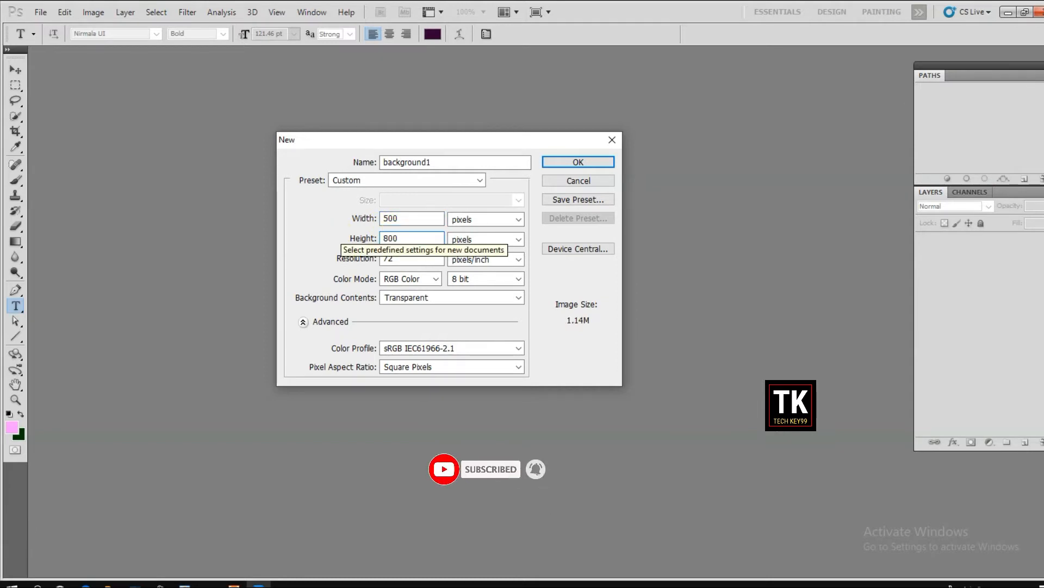
left_click(583, 159)
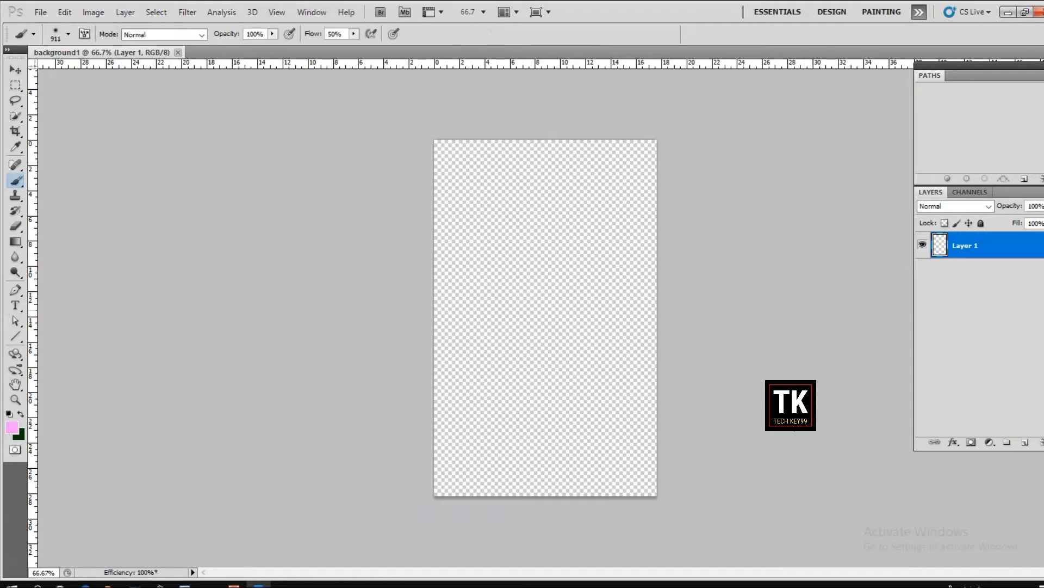
- Set the foreground colour to black (000000) and brush over the whole canvas to fill it
left_click(11, 426)
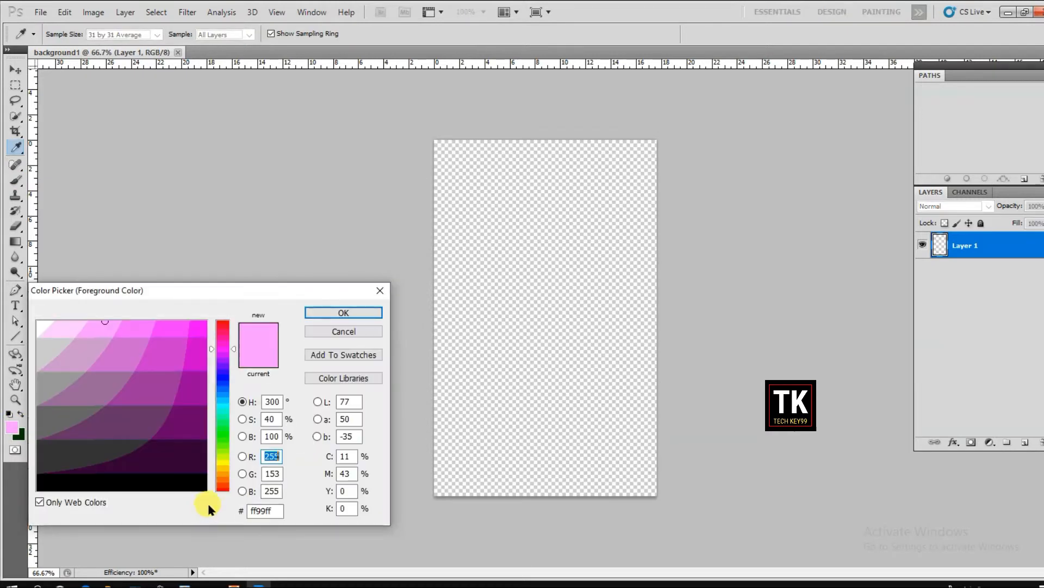
left_click(195, 480)
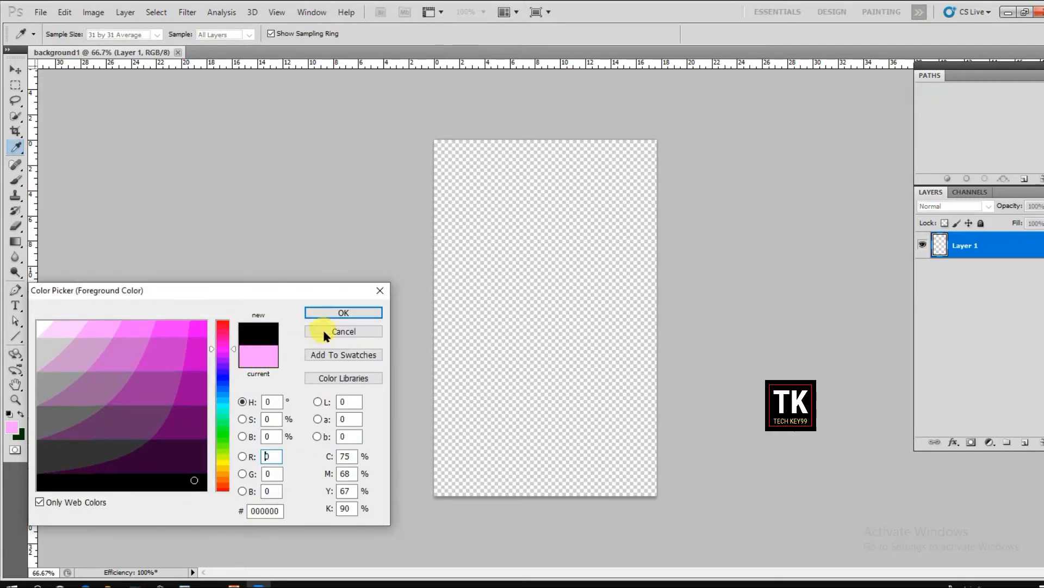
left_click(333, 314)
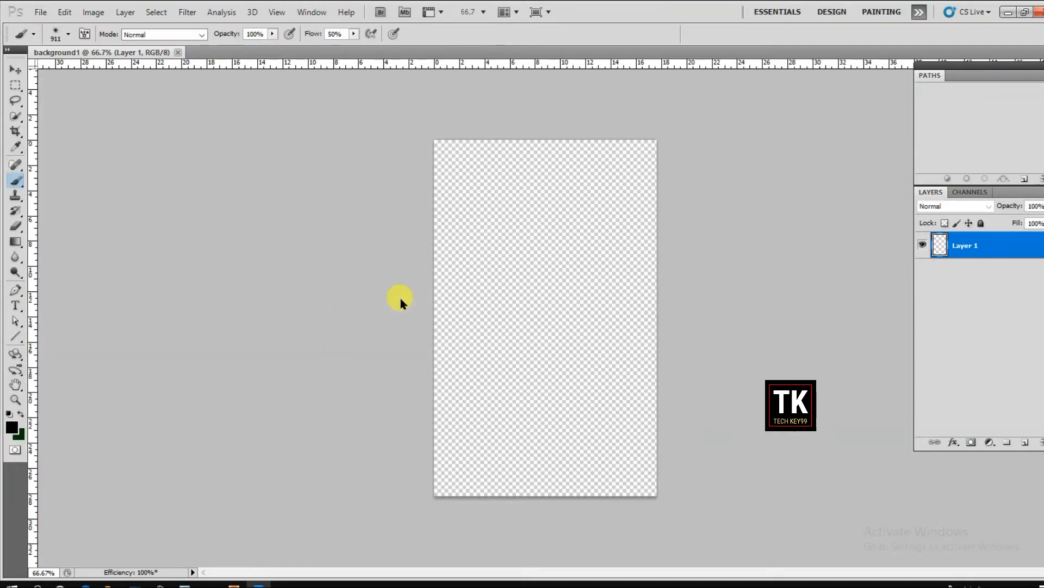
mouse_move(429, 303)
left_mouse_down()
mouse_move(670, 256)
mouse_move(683, 215)
mouse_move(553, 242)
mouse_move(371, 373)
mouse_move(671, 468)
mouse_move(515, 485)
mouse_move(676, 478)
mouse_move(426, 177)
left_mouse_up()
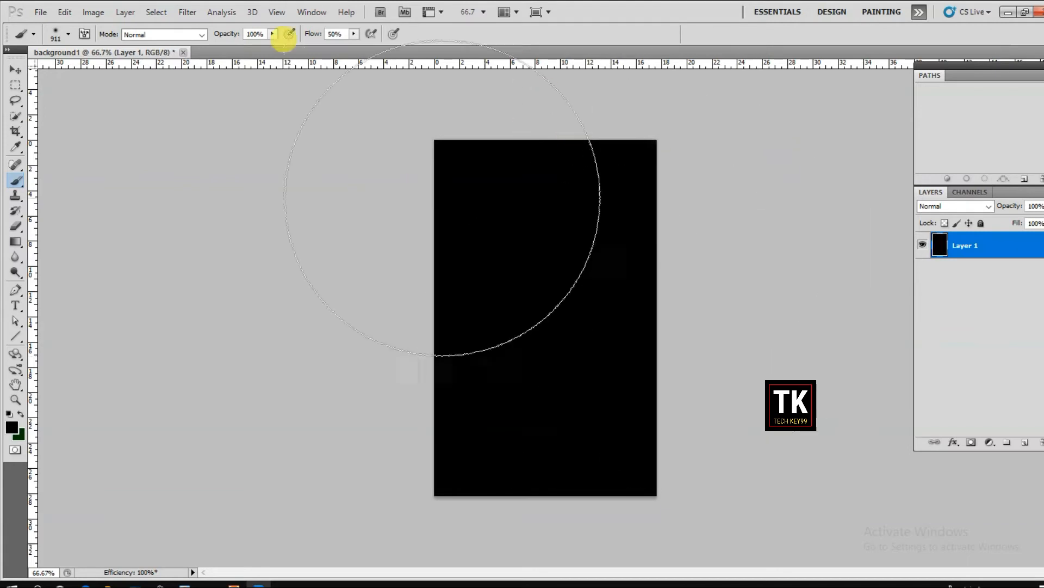
- Paint soft dark blue glows along the canvas's left and right edges with a 257 px brush
left_click(68, 35)
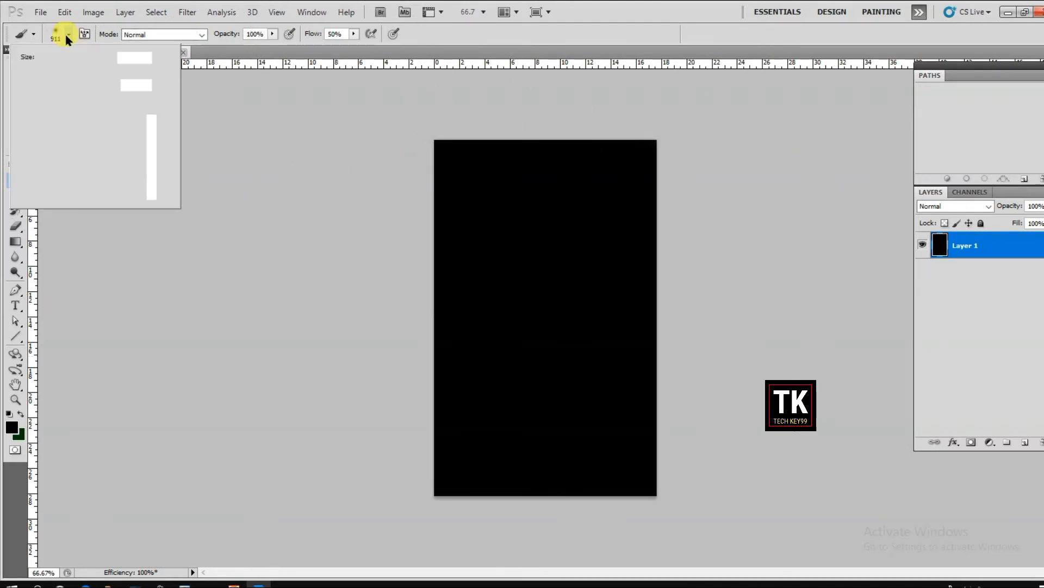
left_click(73, 69)
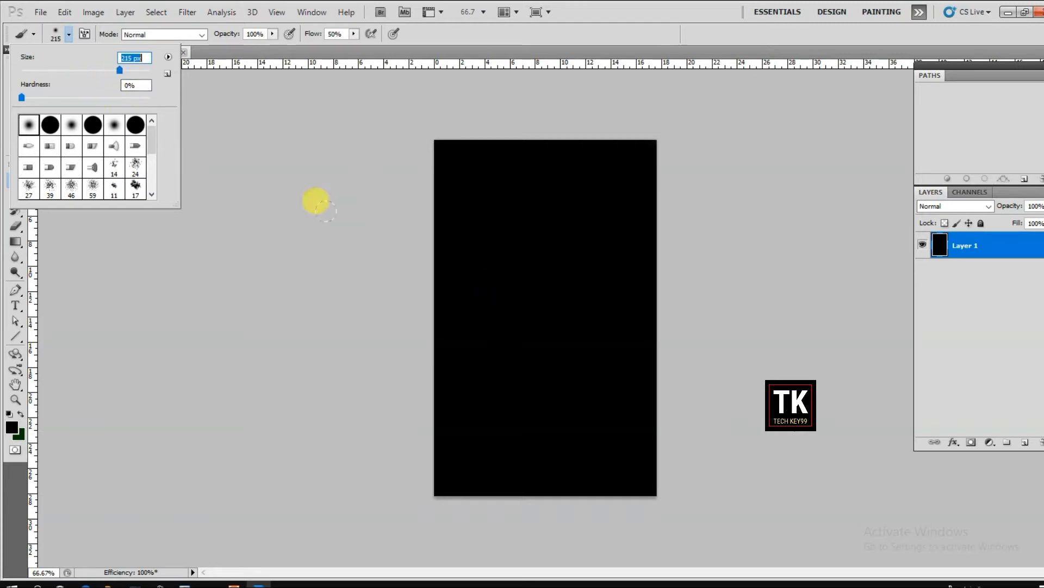
key("bracketright")
key("bracketright")
key("bracketright")
left_click(397, 240)
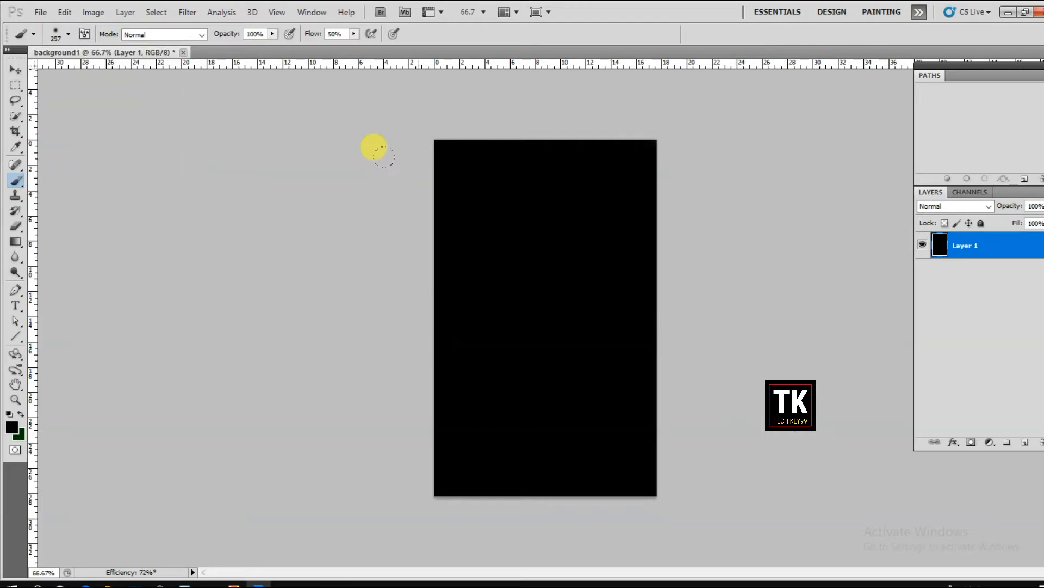
left_click(14, 433)
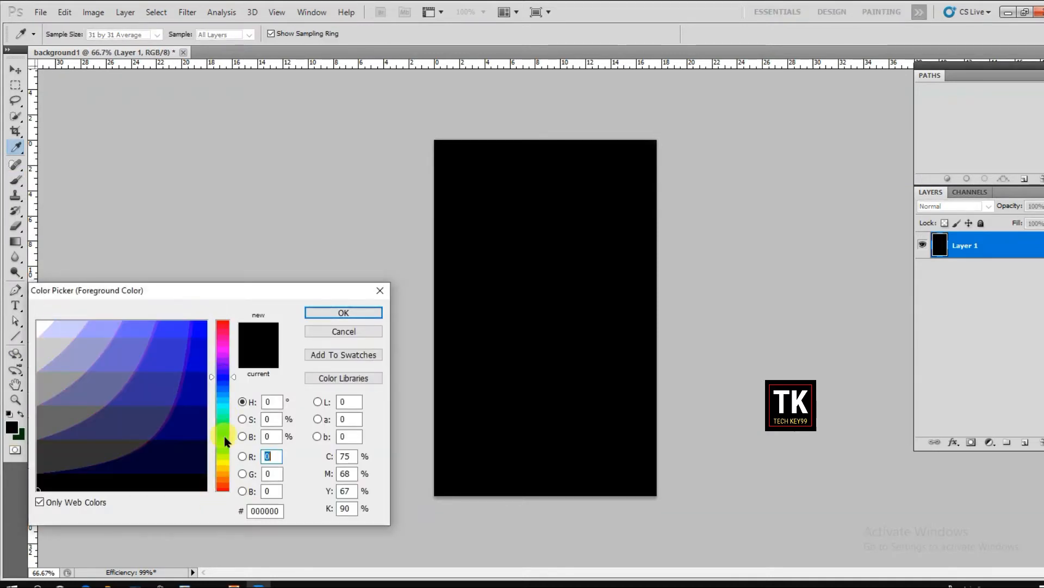
left_click(342, 312)
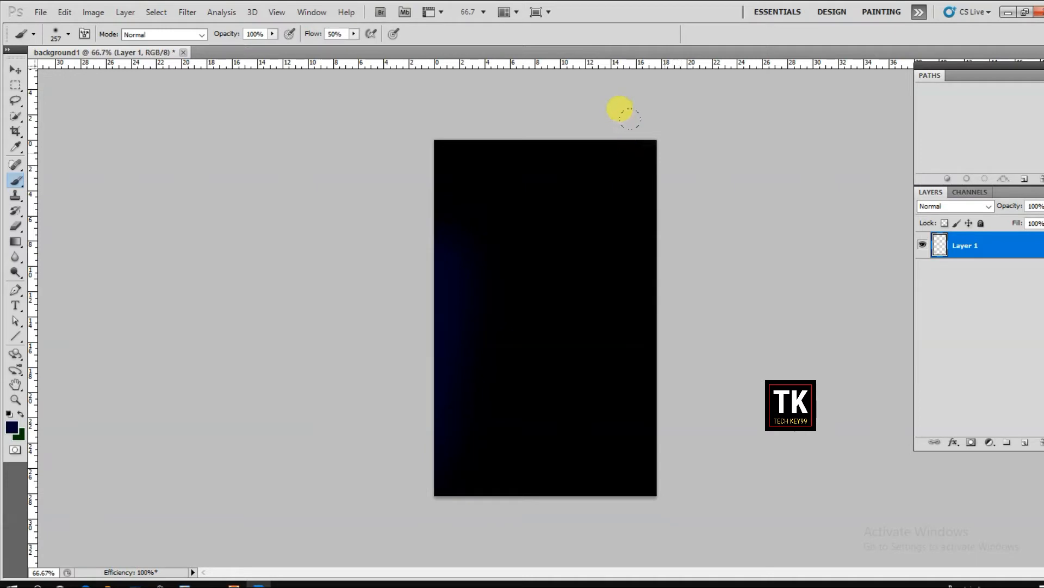
left_click_drag(620, 109, 680, 359)
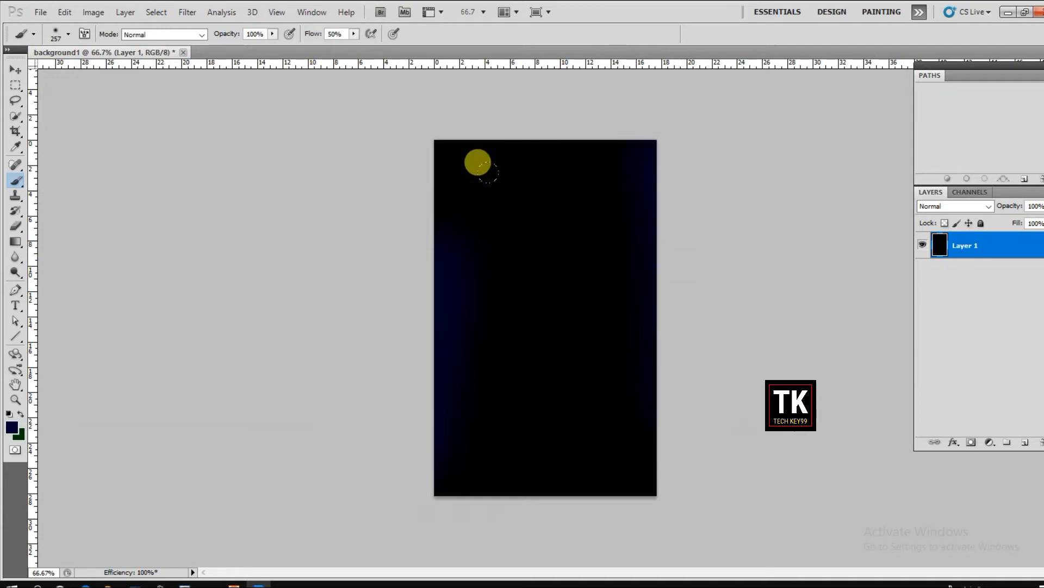
- Stamp four pale yellow (ffff99) stars across the canvas with the 70 px star brush
left_click(68, 36)
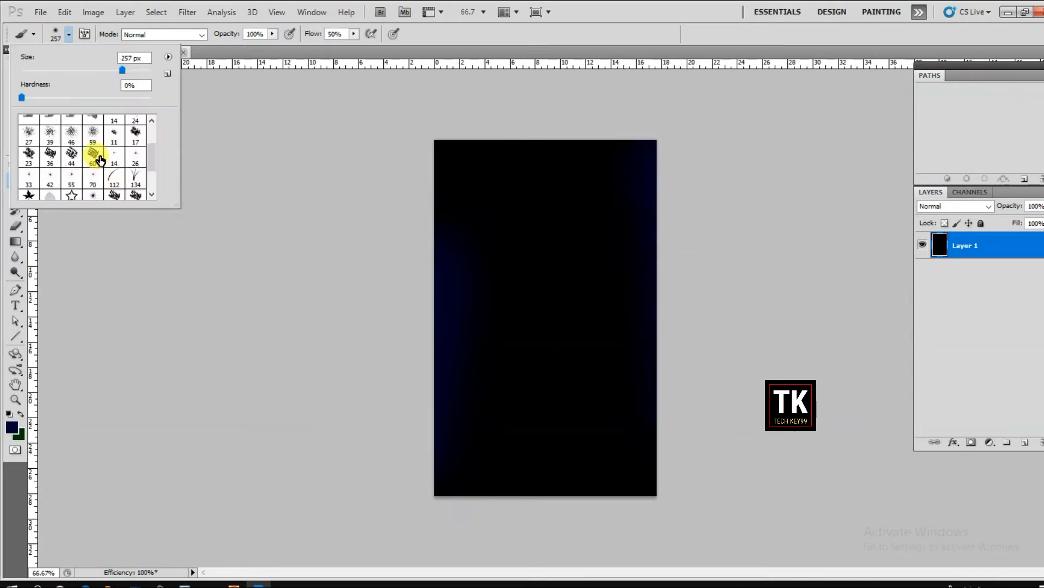
left_click(11, 427)
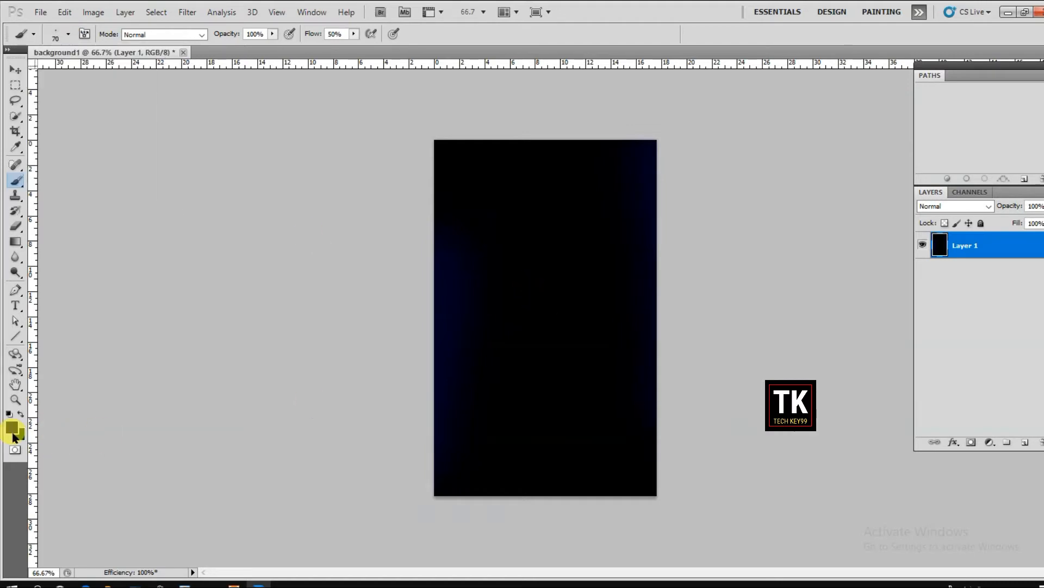
left_click(11, 427)
left_click_drag(221, 435, 220, 462)
left_click(88, 327)
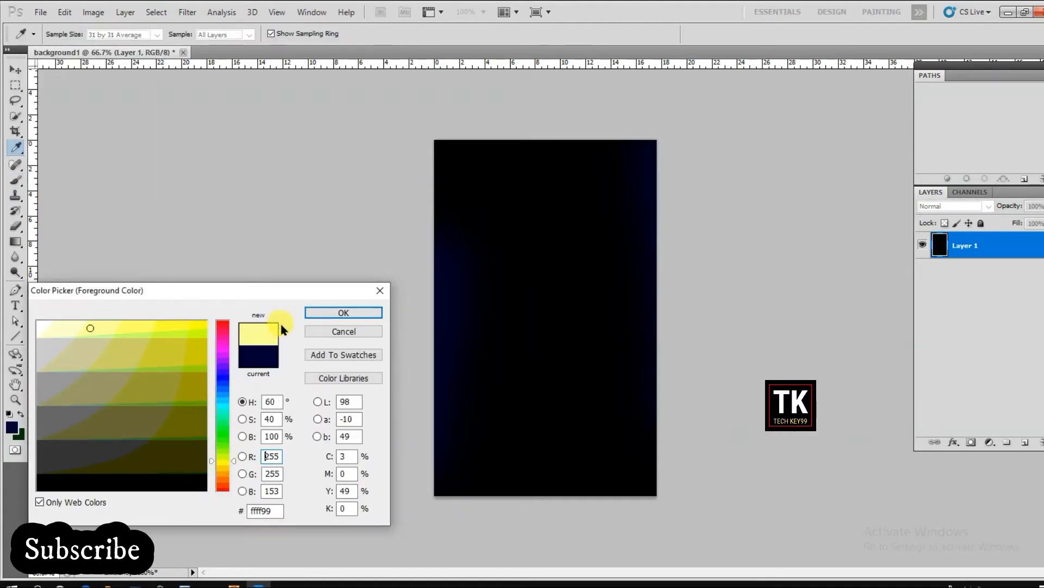
left_click(344, 312)
left_click(515, 408)
left_click(566, 357)
left_click(540, 252)
left_click(478, 187)
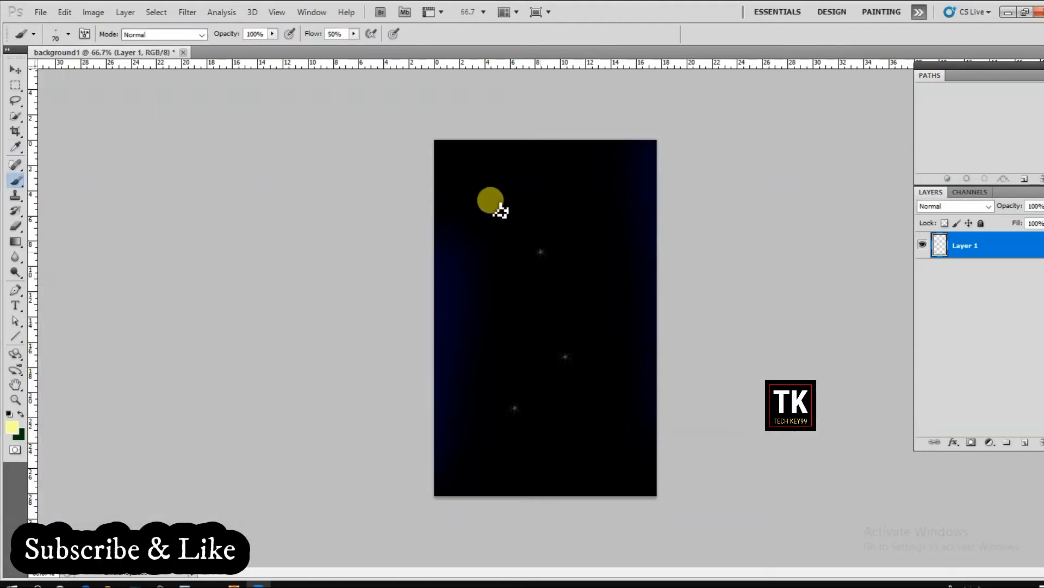
- Scatter many tiny pale yellow stars over the whole canvas with the 14 px star brush
left_click(68, 35)
left_click(125, 130)
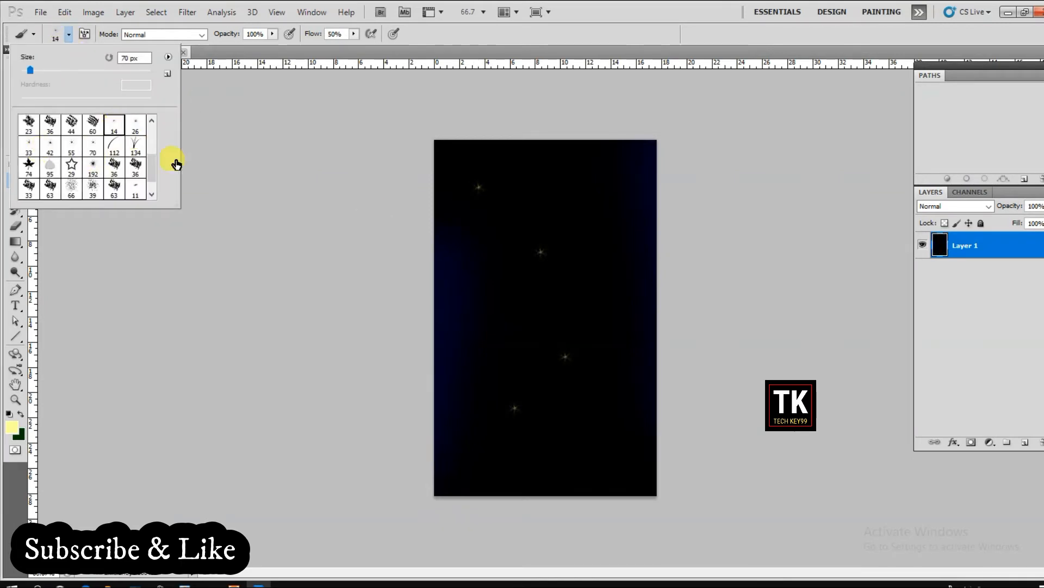
left_click(489, 228)
left_click(548, 454)
left_click(591, 334)
left_click(581, 283)
left_click(600, 277)
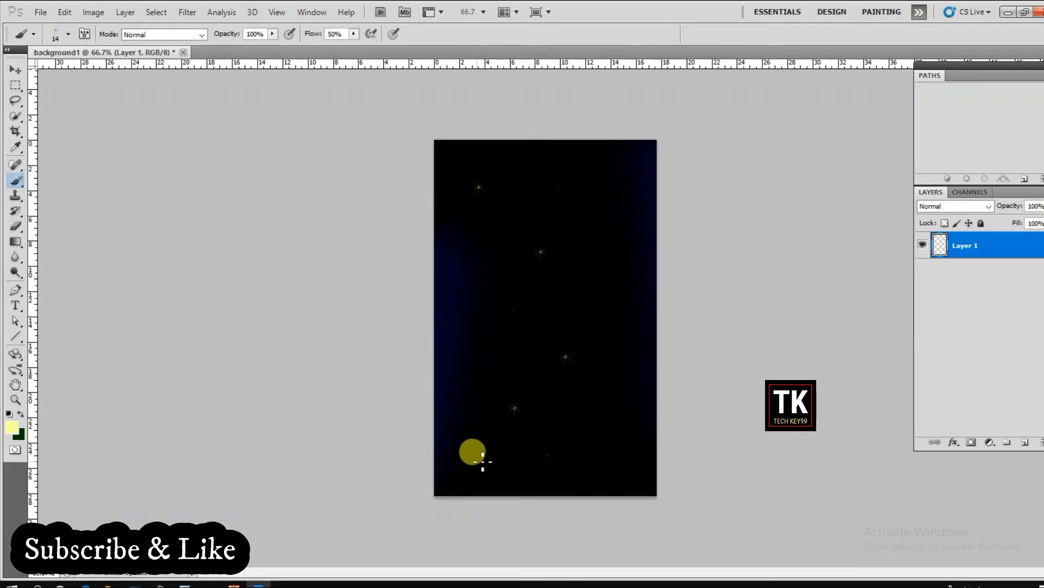
left_click(448, 201)
left_click(614, 213)
left_click(605, 353)
left_click(589, 389)
left_click(605, 431)
left_click(607, 479)
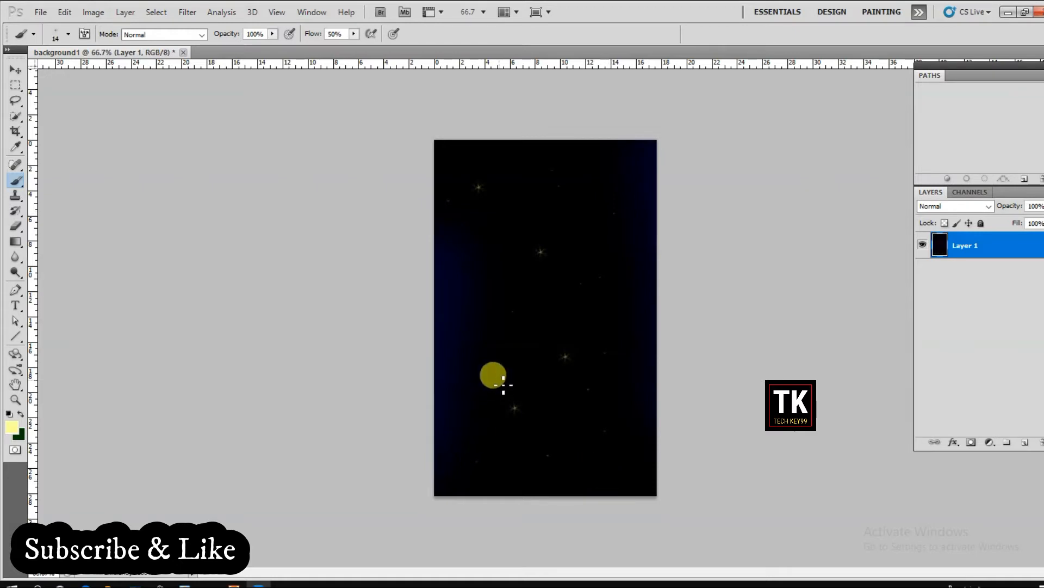
left_click(476, 461)
left_click(460, 470)
left_click(498, 379)
left_click(478, 255)
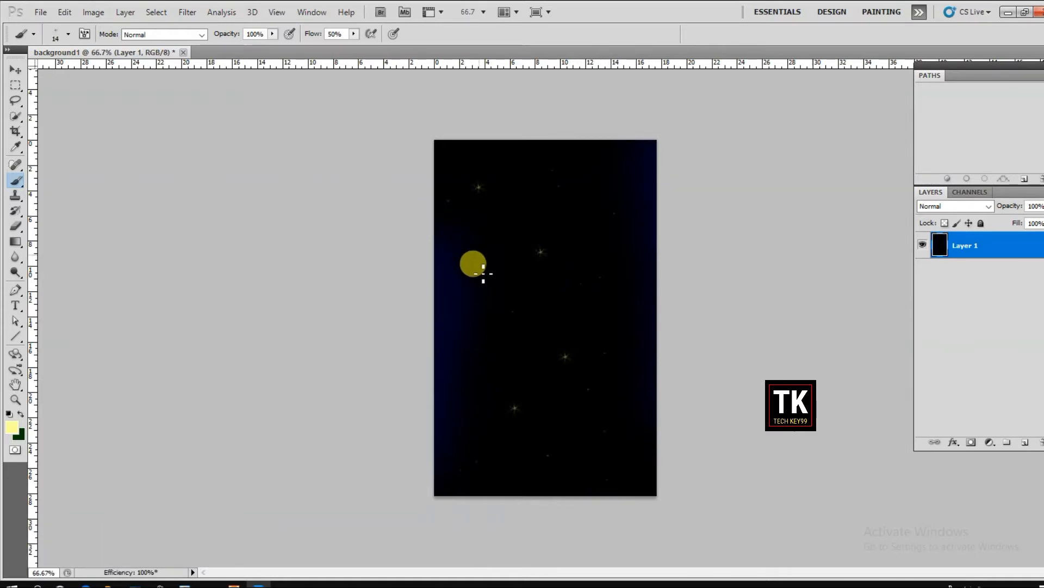
left_click(580, 233)
left_click(510, 210)
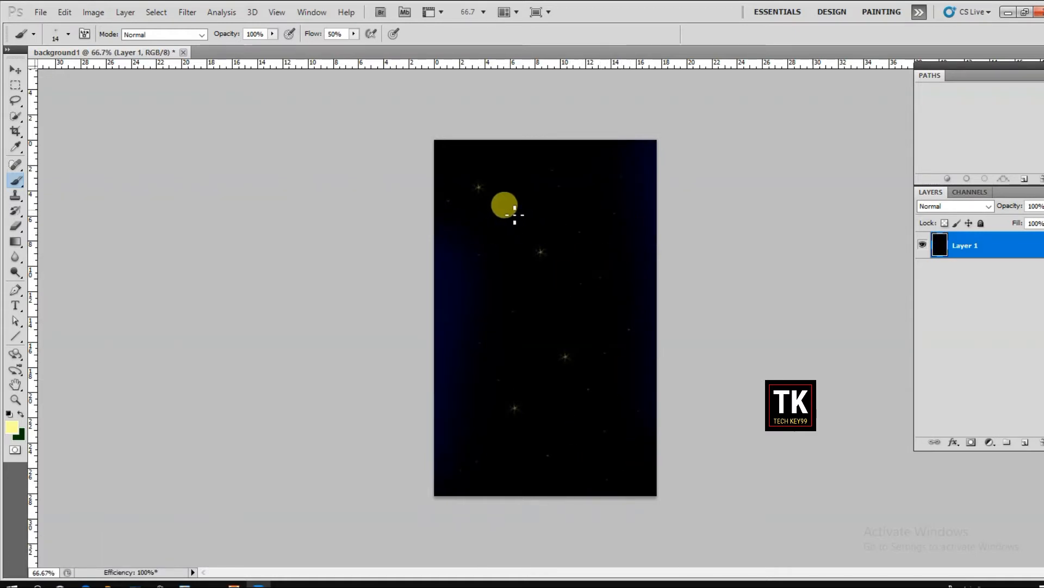
left_click(452, 154)
left_click(600, 277)
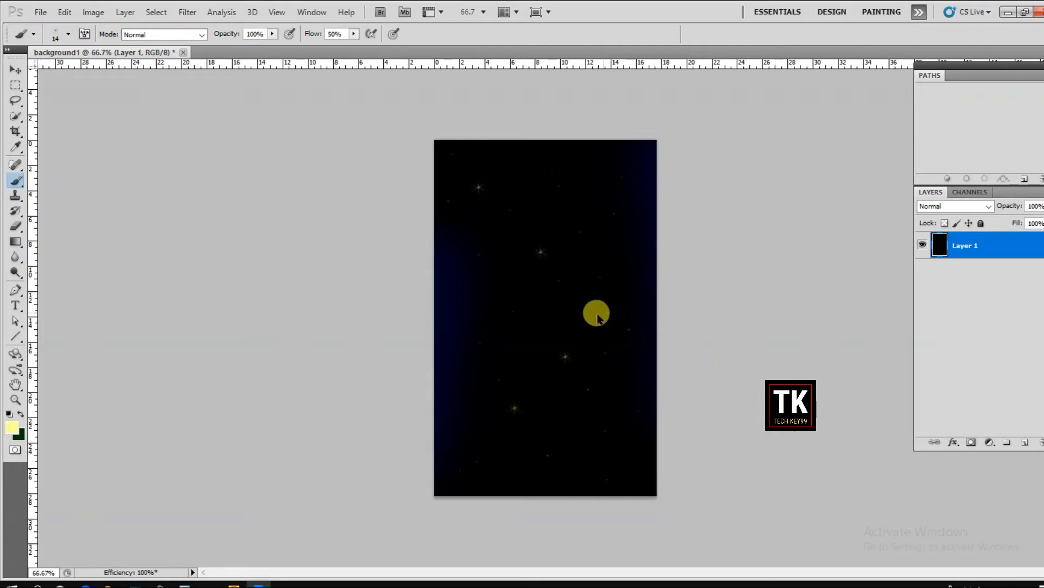
left_click(429, 322)
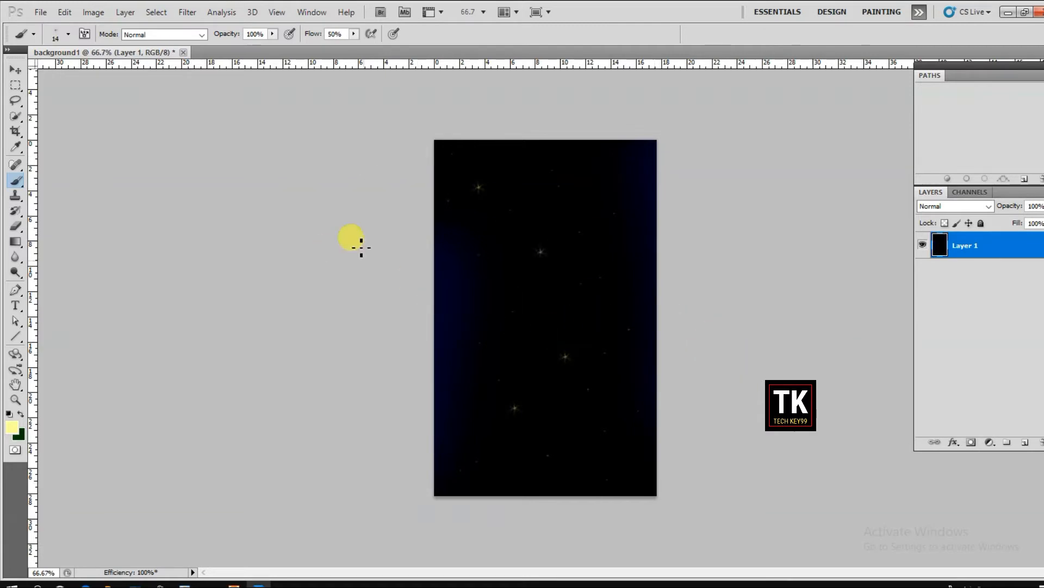
- Save a copy of the image as background1.jpg in JPEG format at quality 8 in the Downloads folder
left_click(41, 12)
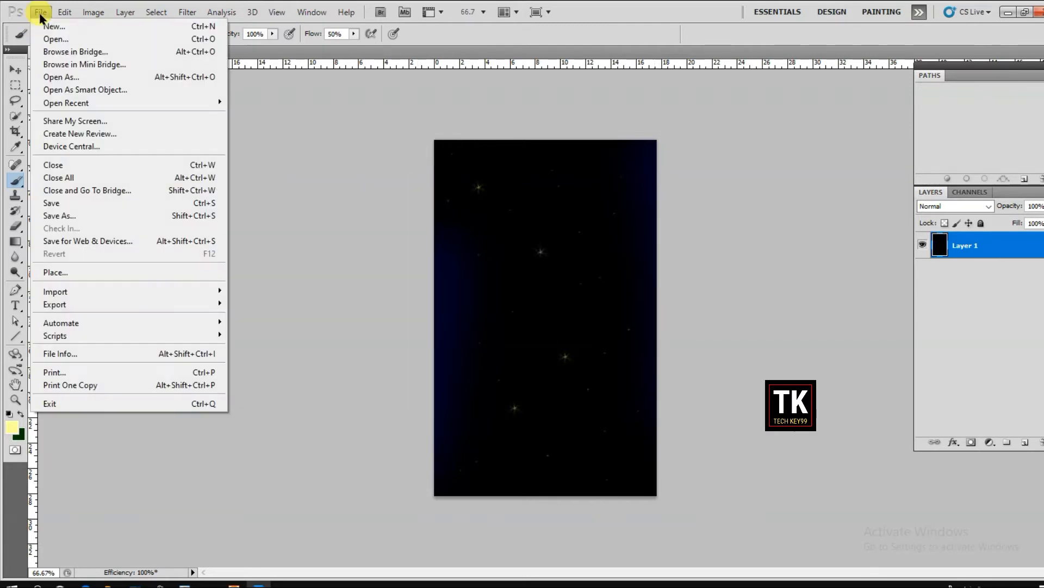
left_click(86, 209)
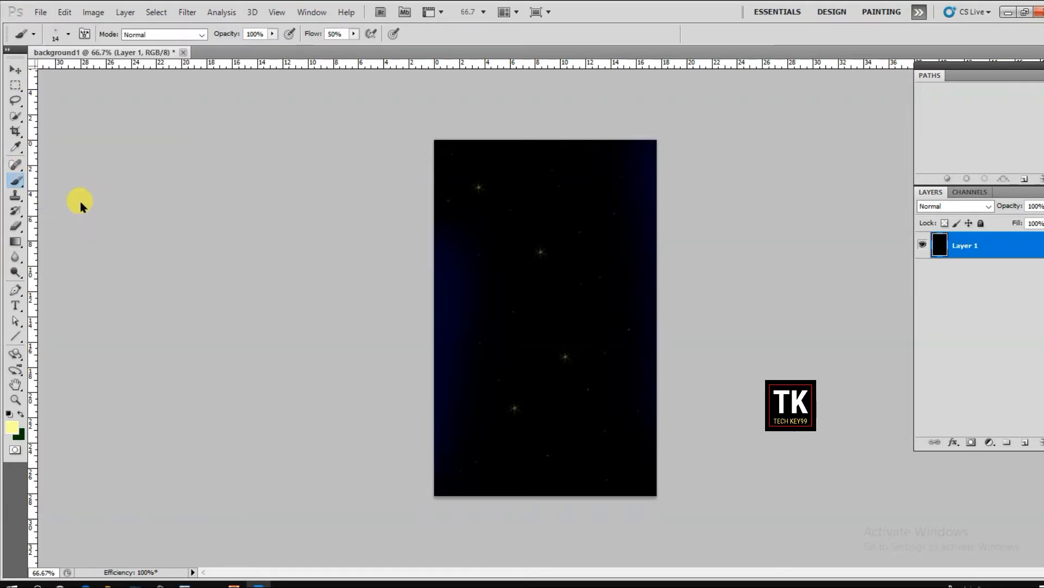
left_click(567, 319)
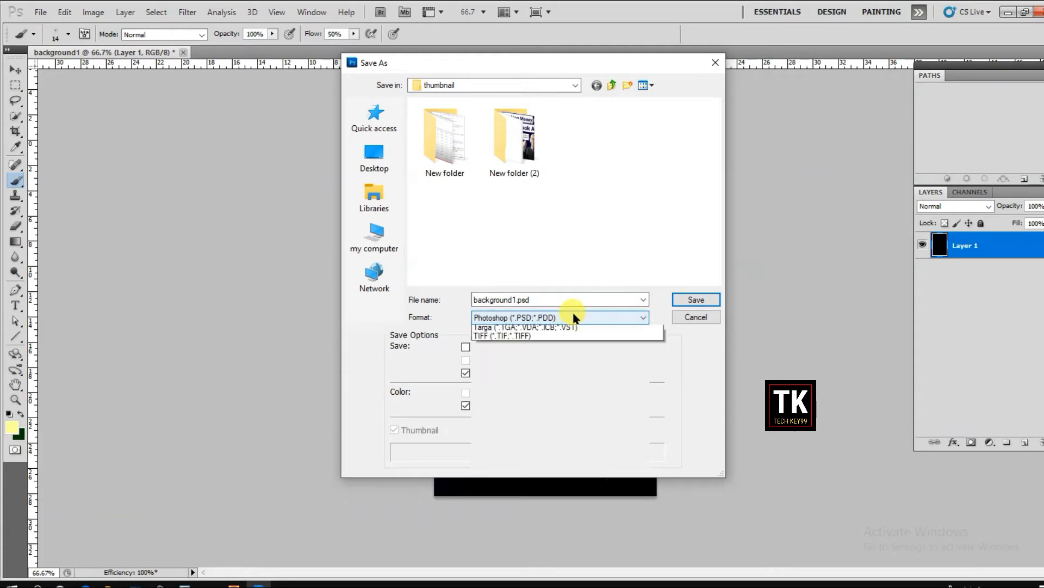
left_click(576, 408)
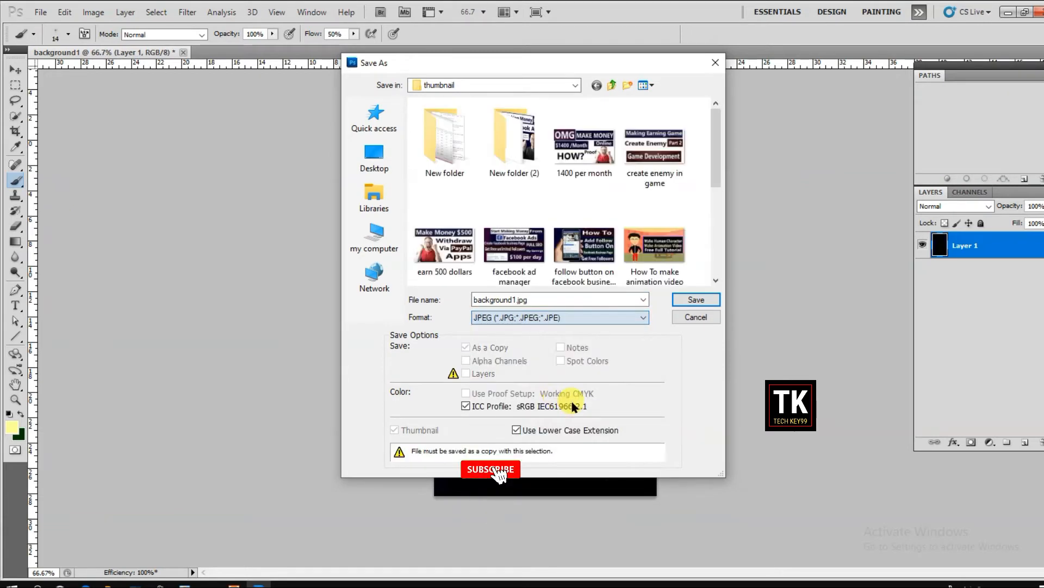
left_click(611, 86)
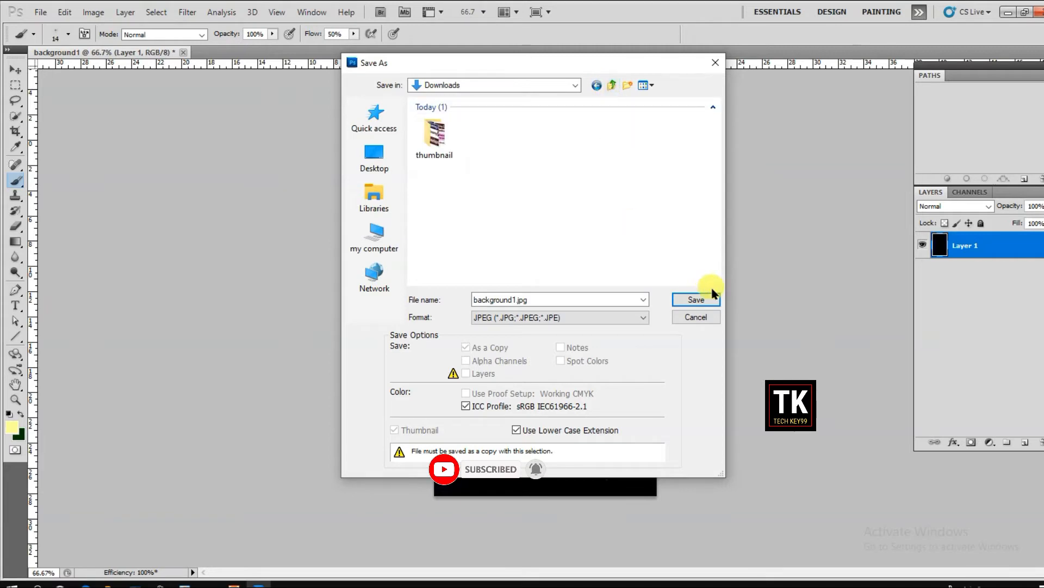
left_click(698, 299)
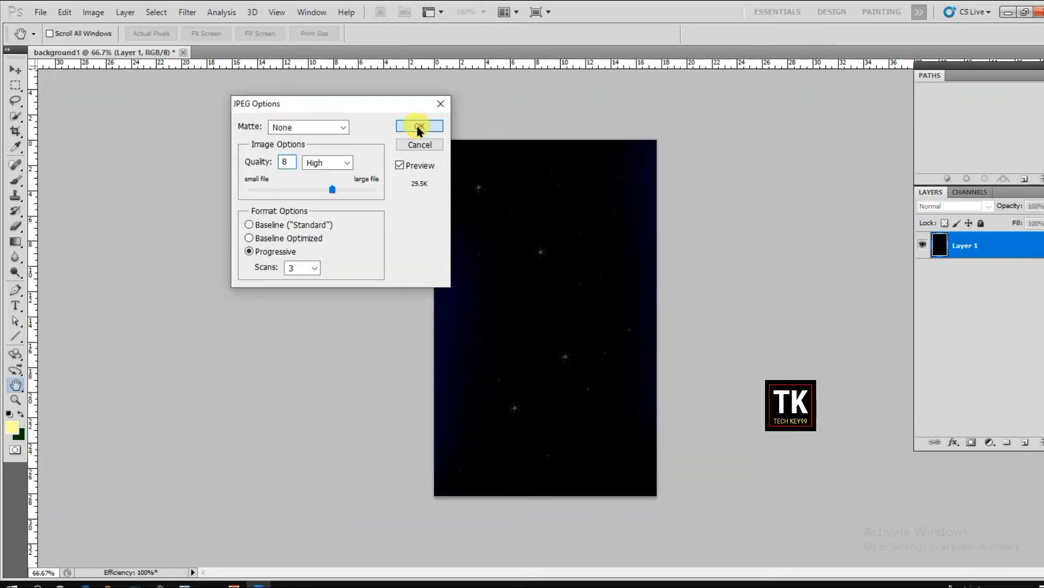
left_click(419, 126)
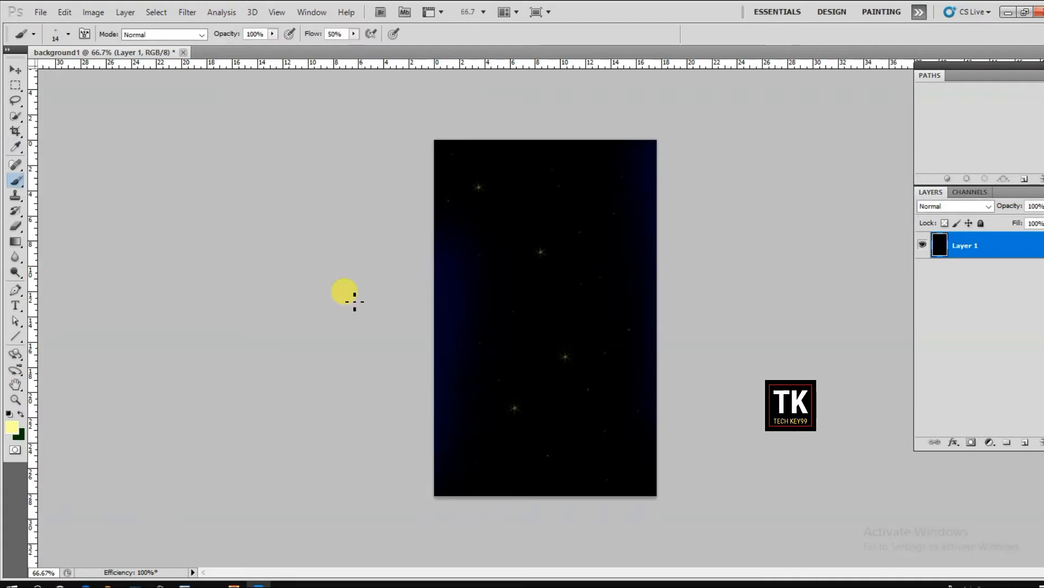
- Paint over the stars and the left-edge glow in black with the soft 236 px brush
left_click(69, 36)
left_click(119, 69)
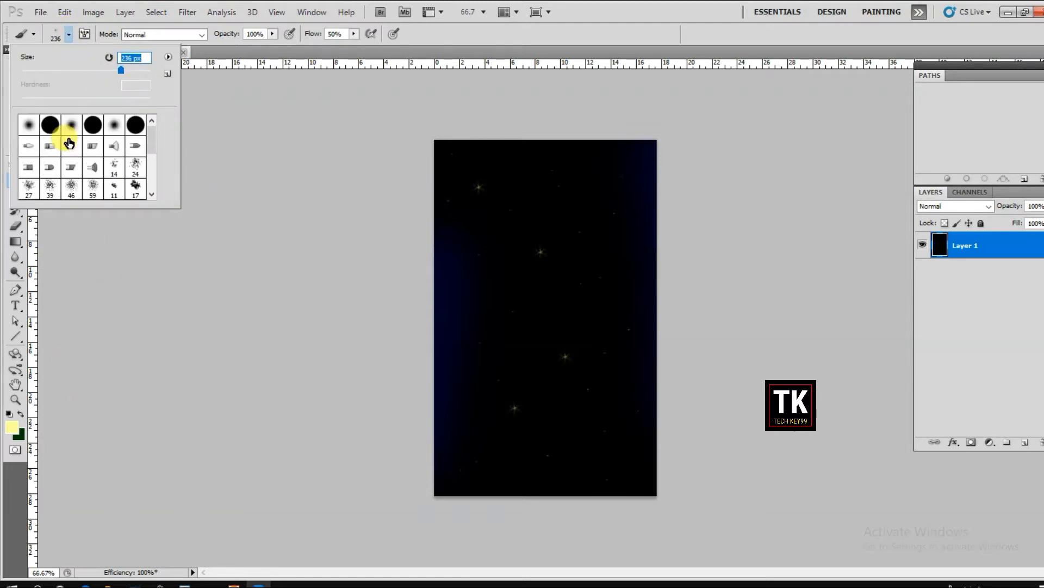
left_click(13, 427)
left_click(12, 427)
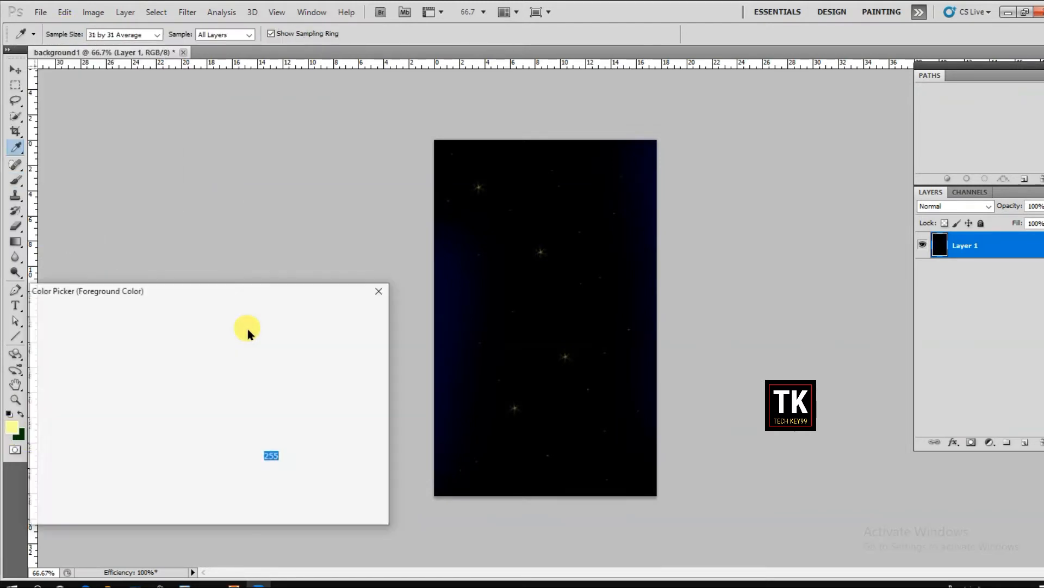
double_click(272, 456)
left_click(536, 303)
key("Return")
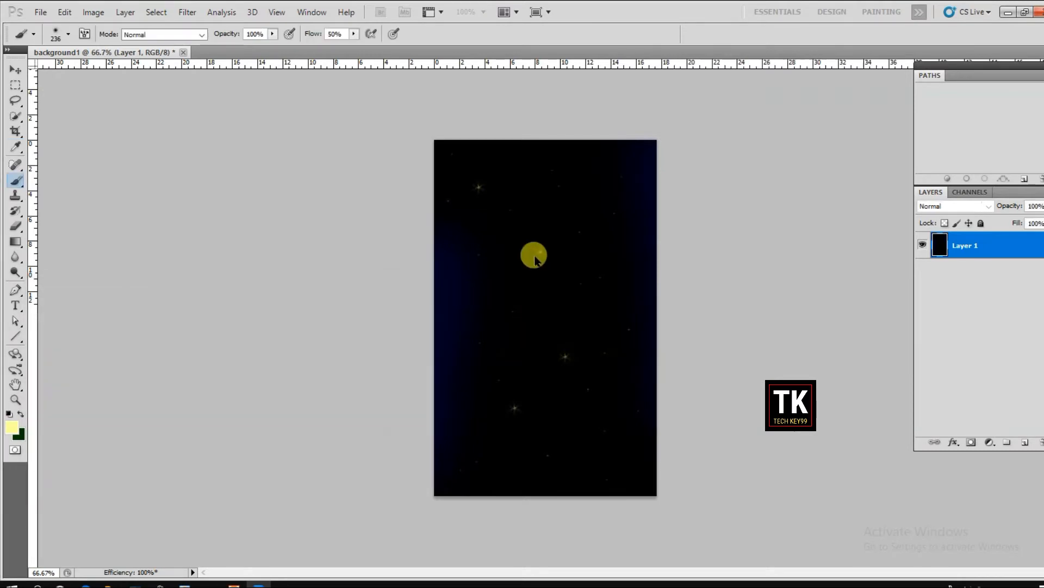
mouse_move(455, 133)
left_mouse_down()
mouse_move(474, 429)
mouse_move(429, 122)
mouse_move(459, 408)
mouse_move(377, 385)
left_mouse_up()
- Set the foreground colour to dark blue (000033) and paint soft glows along the canvas's left and right edges
left_click(13, 427)
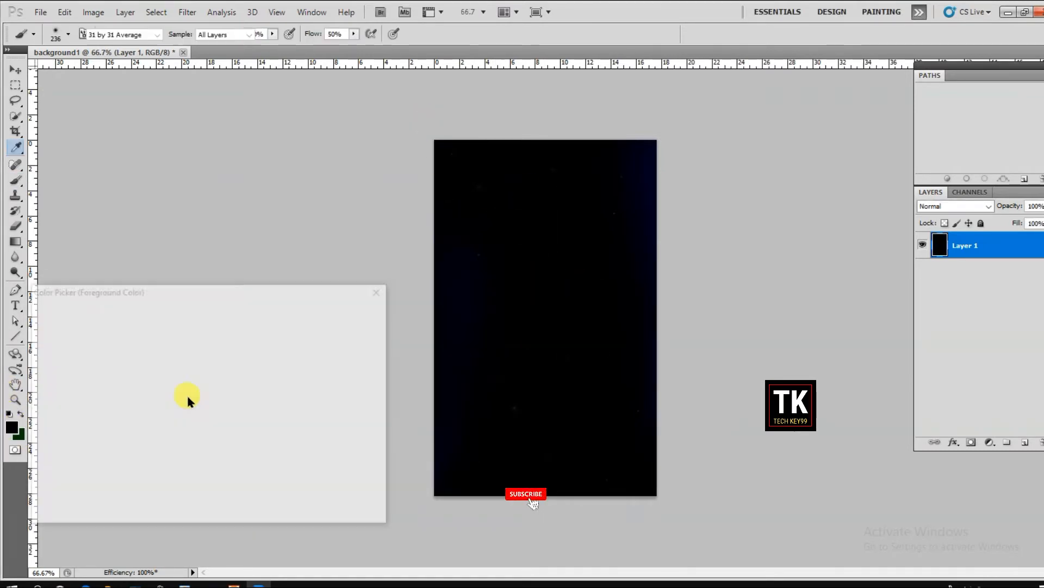
left_click(194, 459)
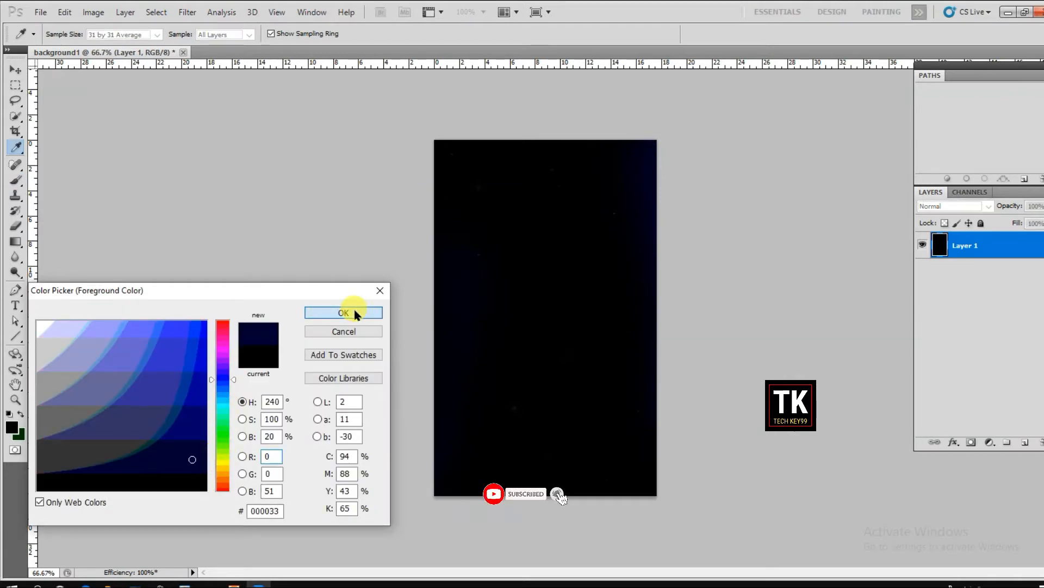
left_click(343, 312)
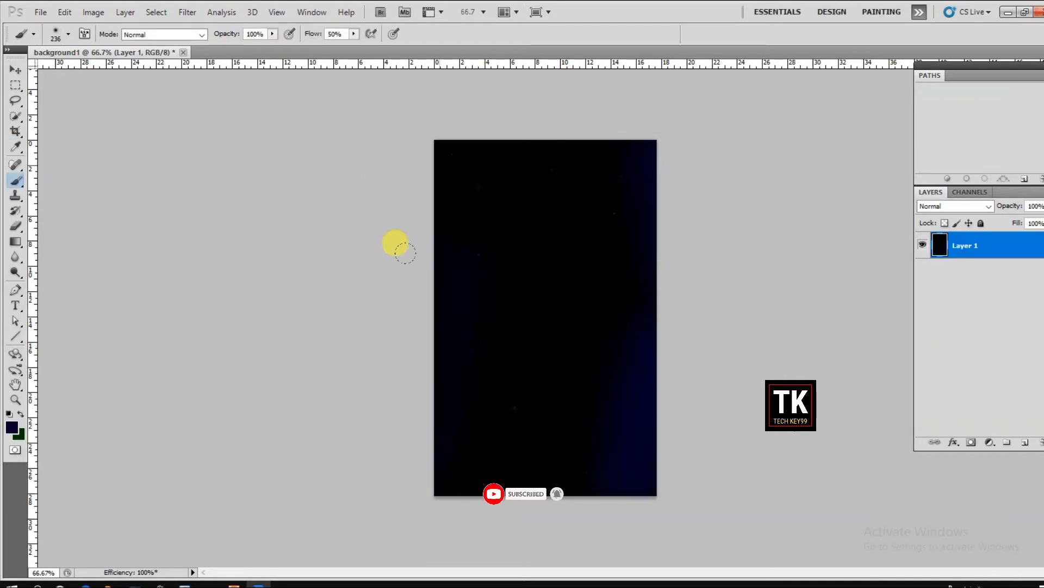
- Scatter tiny pale yellow (ffffcc) stars over the canvas with the 14 px star brush
left_click(8, 432)
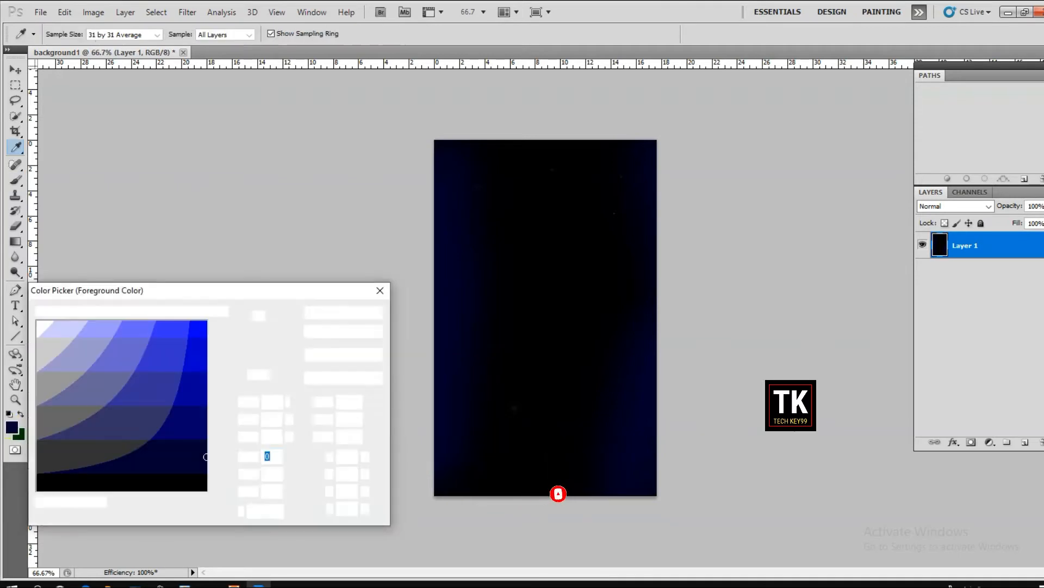
left_click(223, 464)
left_click(58, 328)
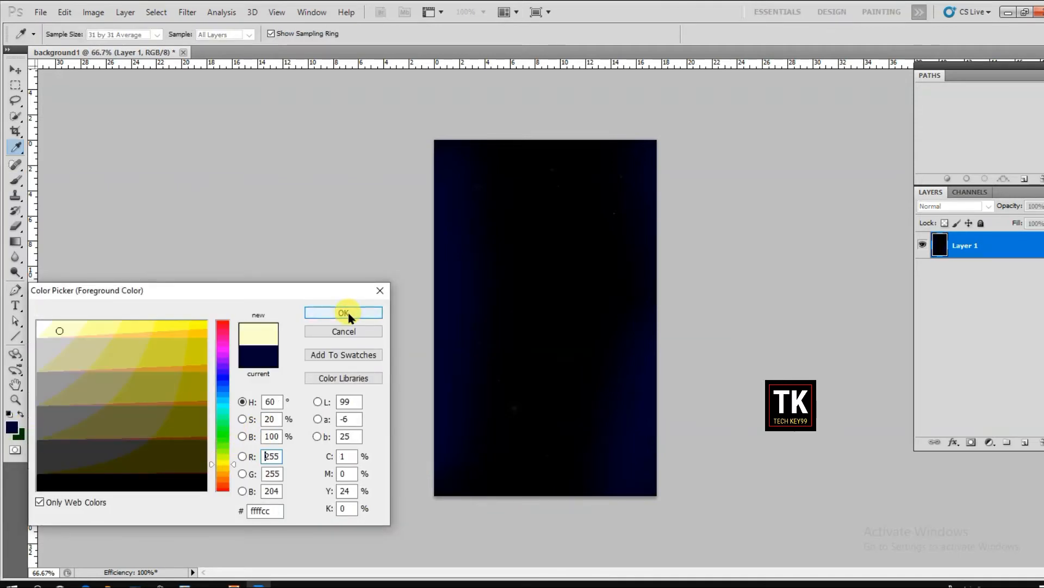
left_click(344, 312)
left_click(68, 35)
scroll(114, 160, "down", 2)
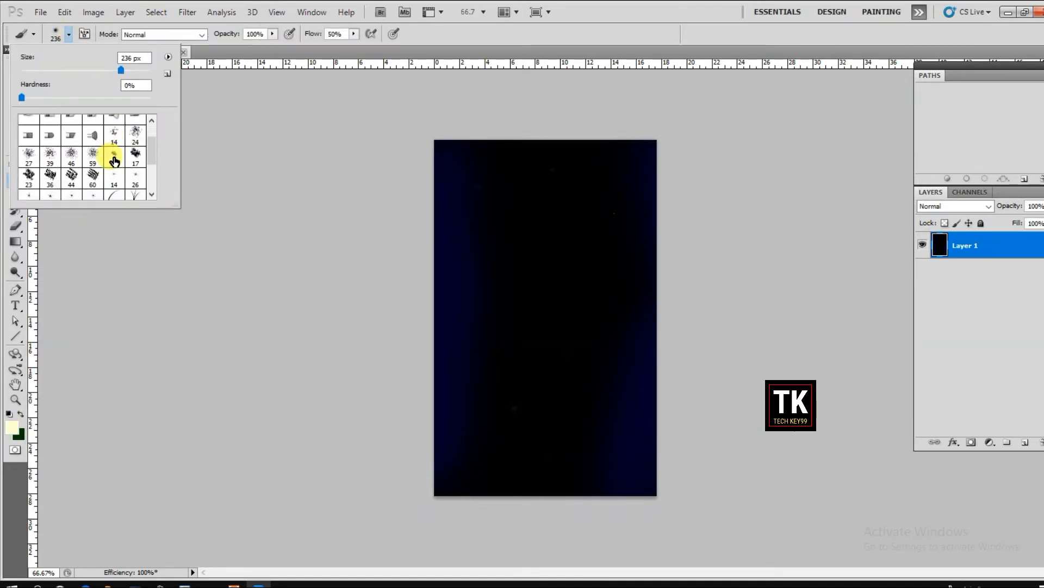
left_click(112, 167)
left_click(561, 273)
left_click(509, 188)
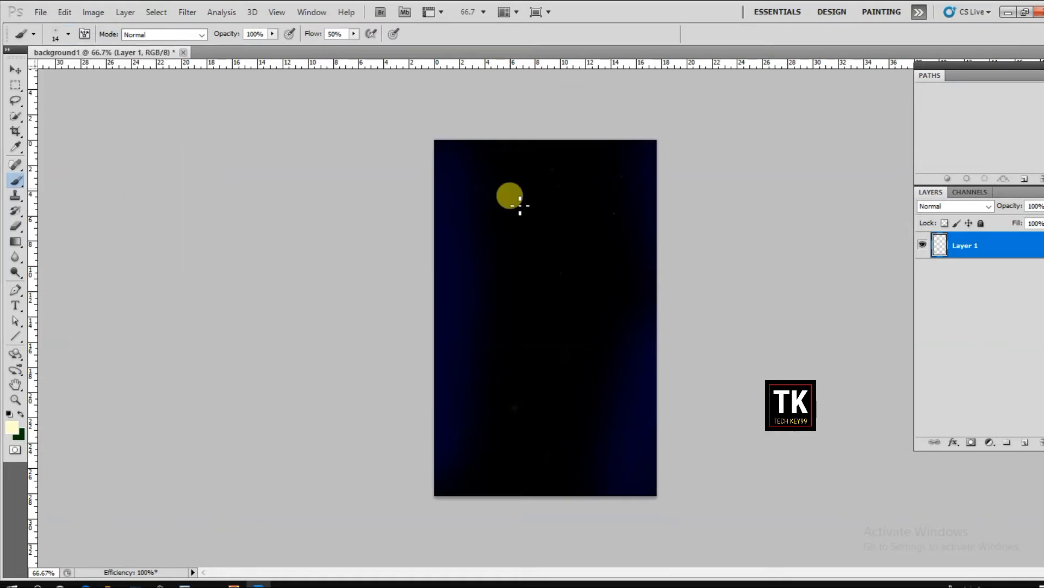
left_click_drag(620, 282, 616, 287)
left_click(572, 322)
left_click(554, 440)
left_click(616, 442)
left_click(476, 460)
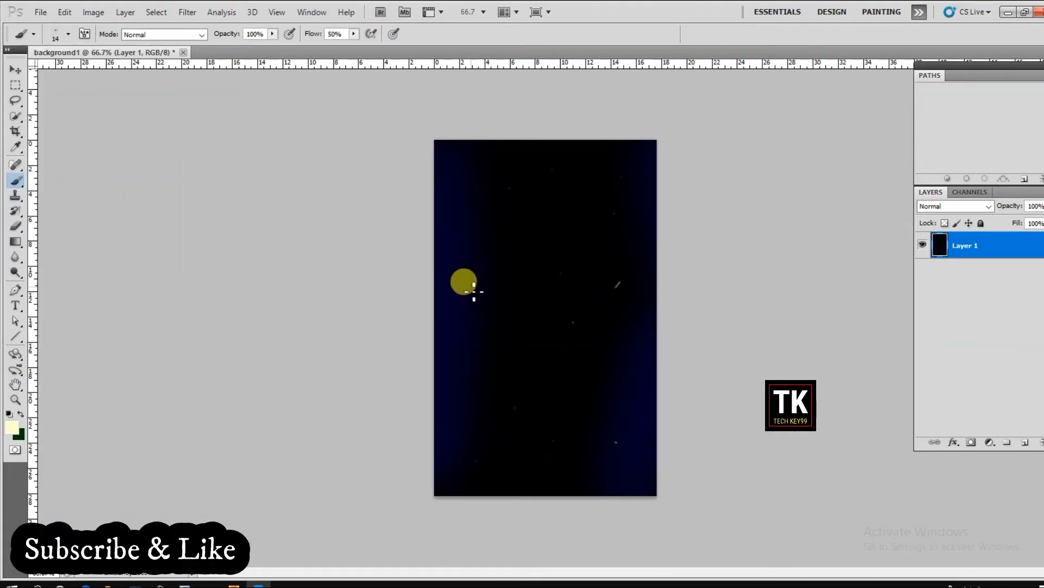
left_click(469, 286)
- Stamp four larger pale yellow stars across the canvas with the 70 px star brush
left_click(69, 34)
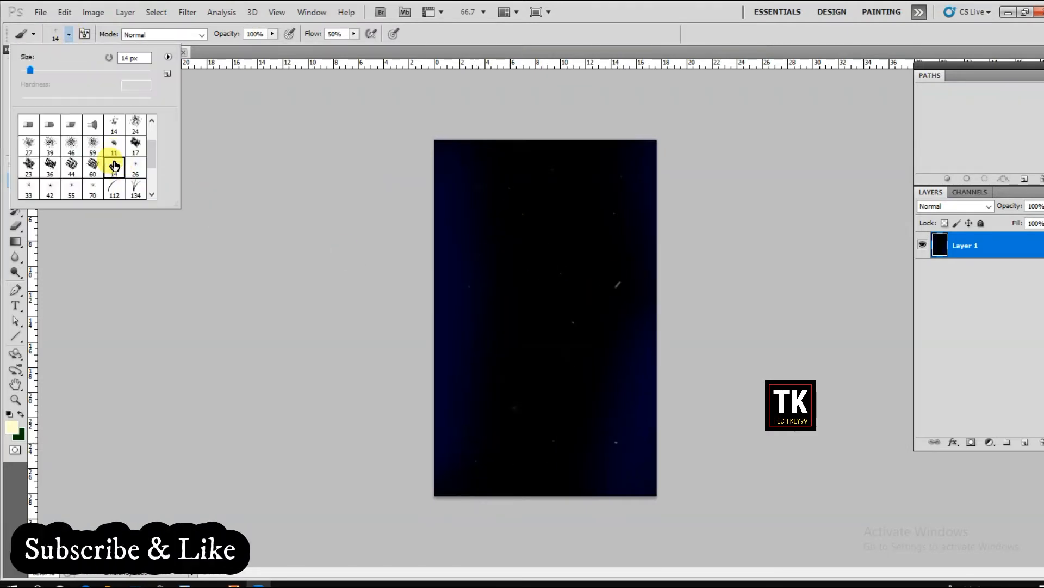
left_click(92, 177)
left_click(578, 376)
left_click(564, 215)
left_click(590, 175)
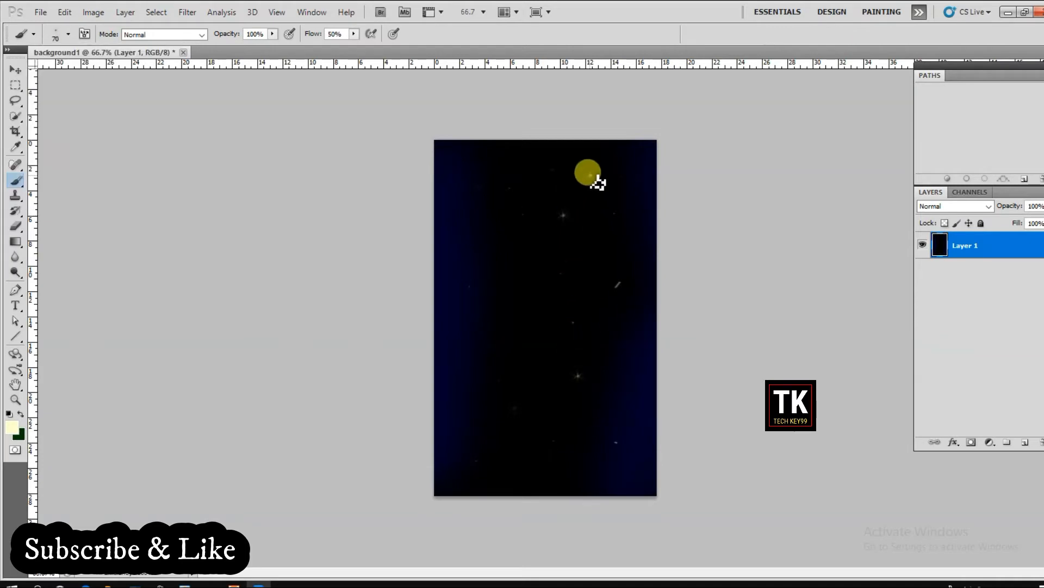
left_click(465, 407)
left_click(41, 12)
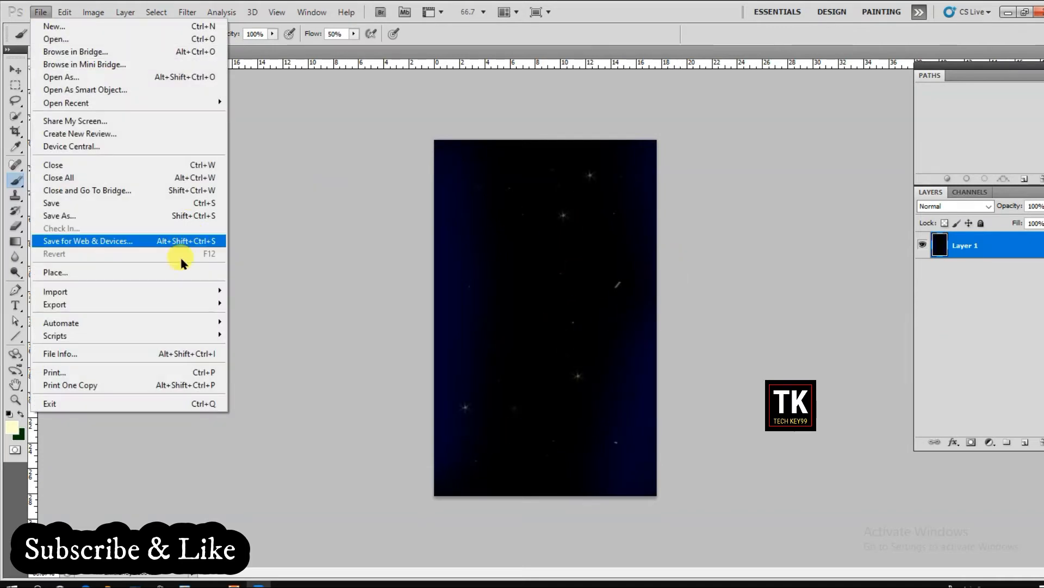
left_click(131, 200)
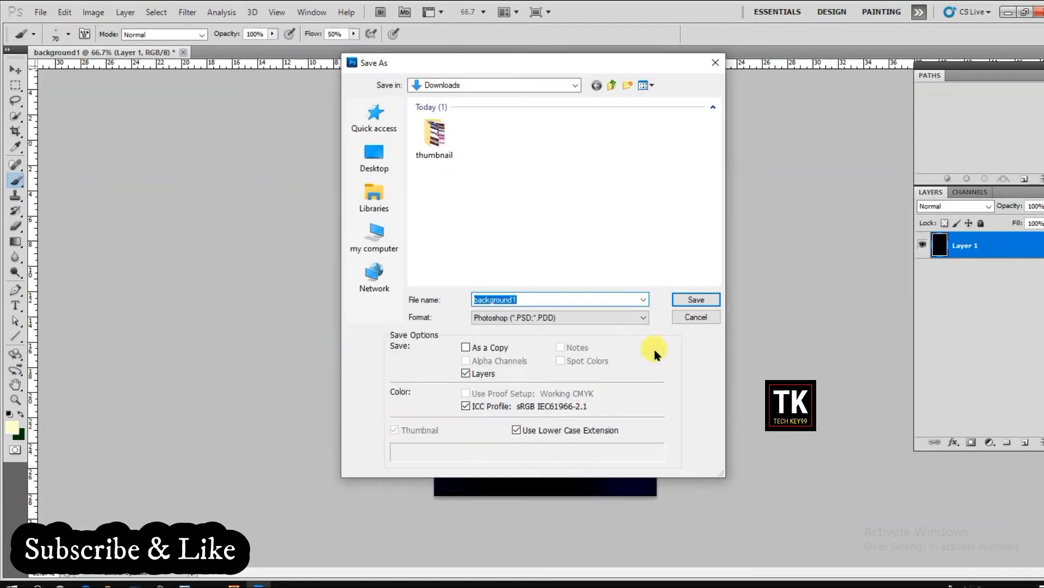
left_click(697, 314)
- Save a copy of the new variant as background2.jpg in JPEG format in the Downloads folder
left_click(41, 12)
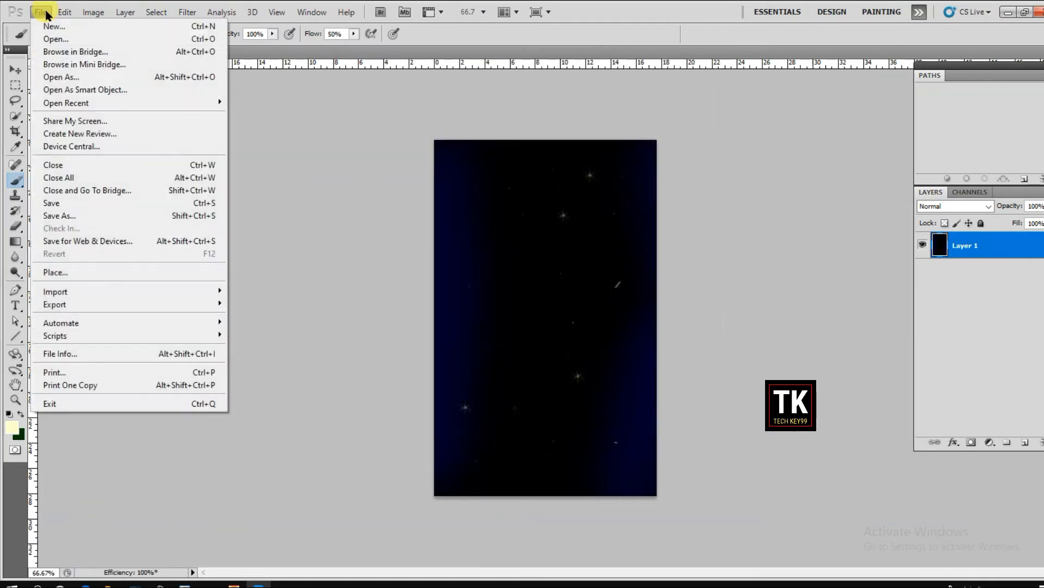
left_click(82, 209)
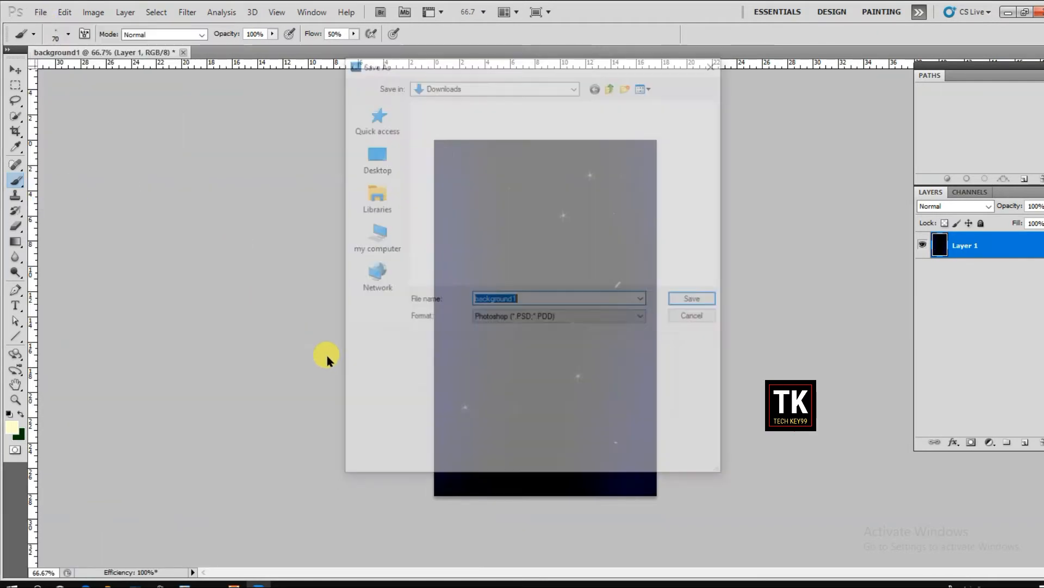
left_click(617, 315)
left_click(544, 407)
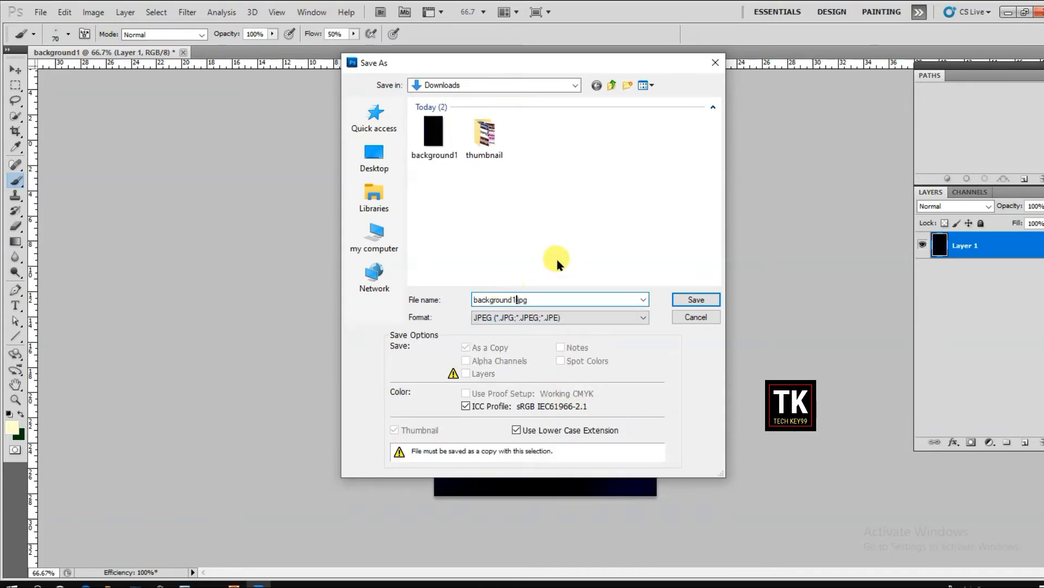
key("BackSpace")
type("2")
left_click(692, 299)
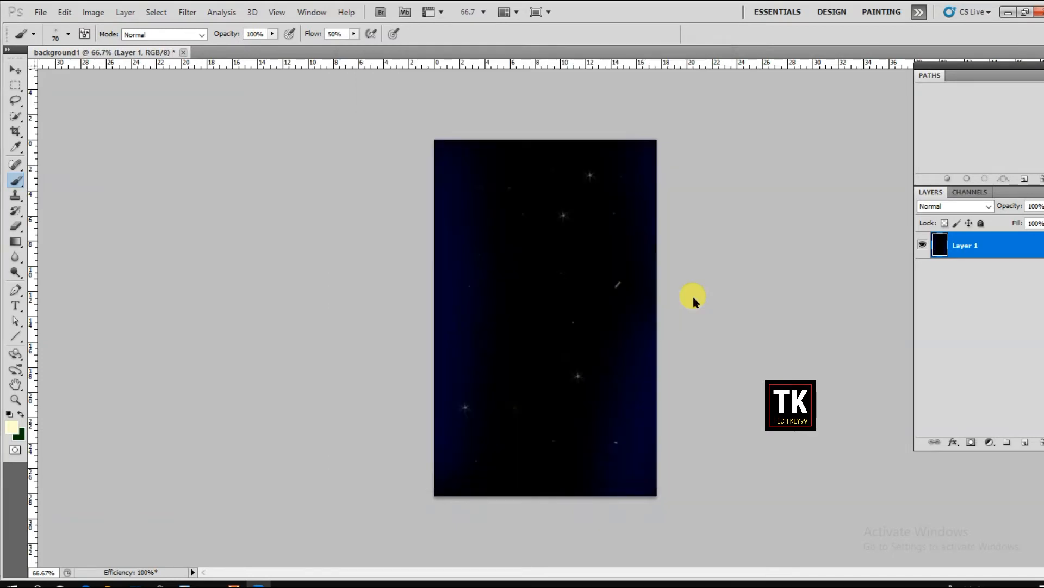
left_click(419, 126)
- Paint out the stars one by one in black with a soft round 70 px brush
key("b")
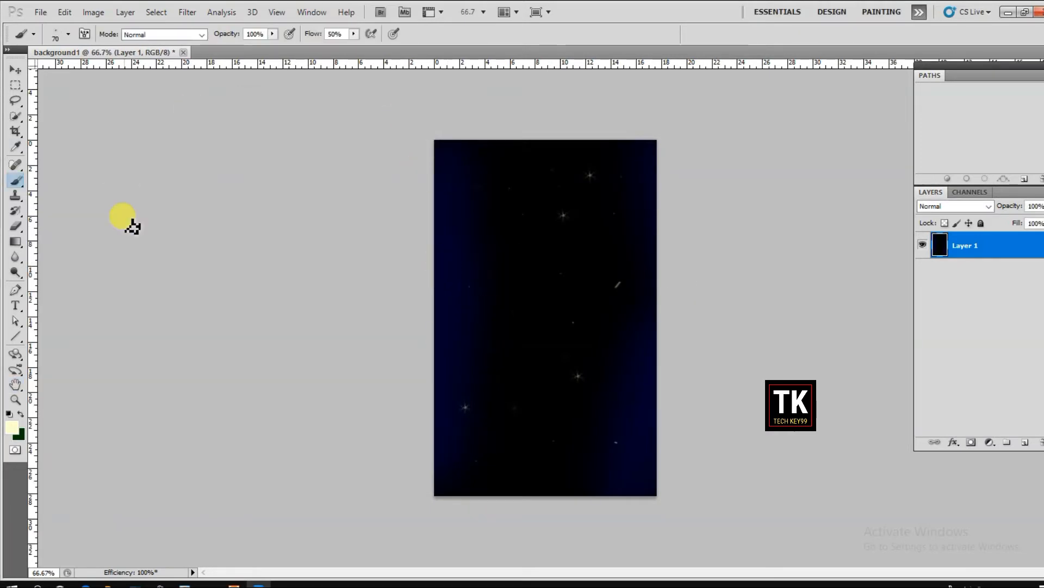
left_click(68, 34)
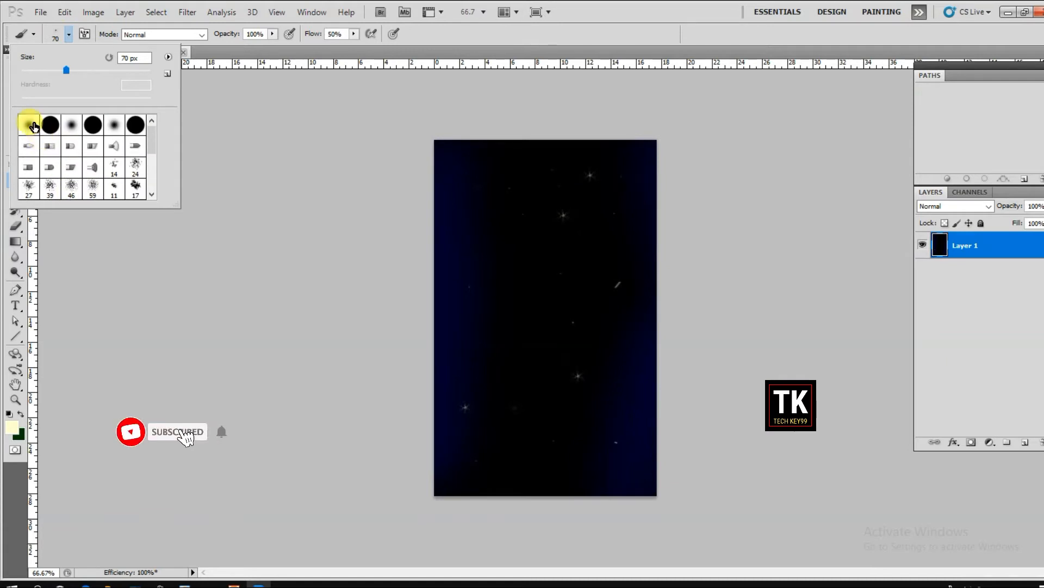
left_click(11, 428)
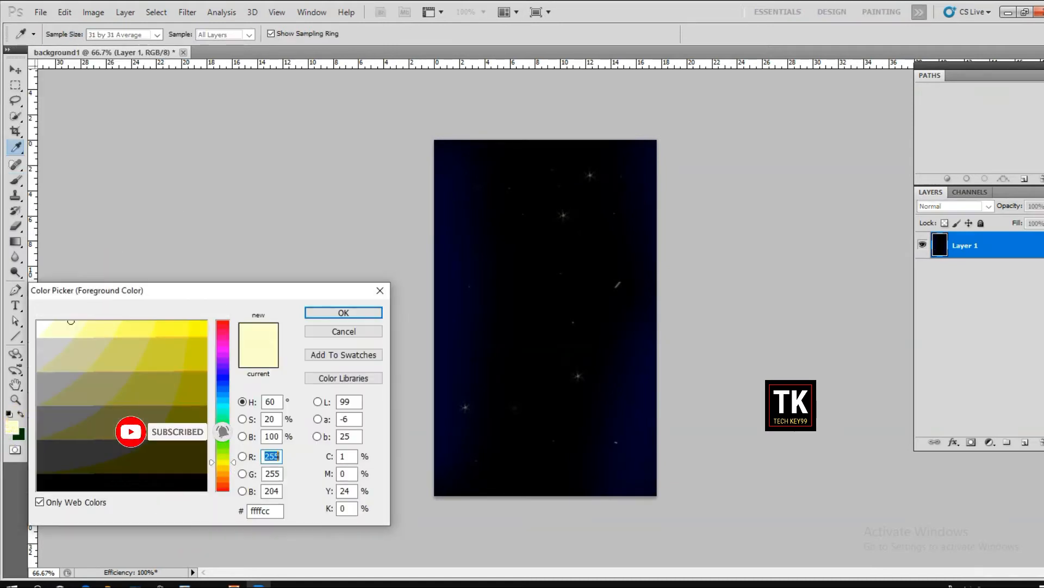
left_click(193, 481)
left_click(327, 313)
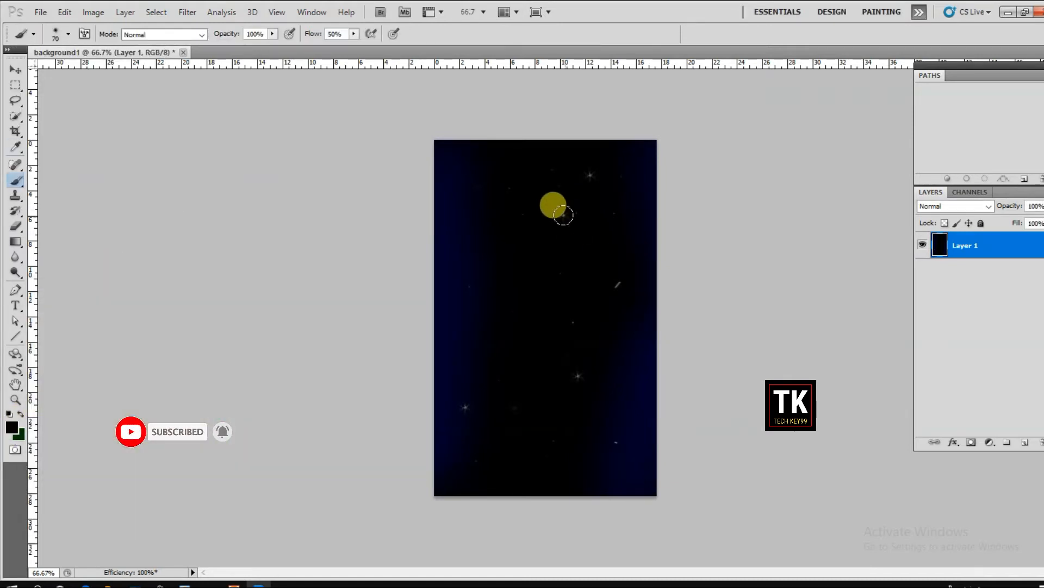
left_click_drag(604, 186, 590, 172)
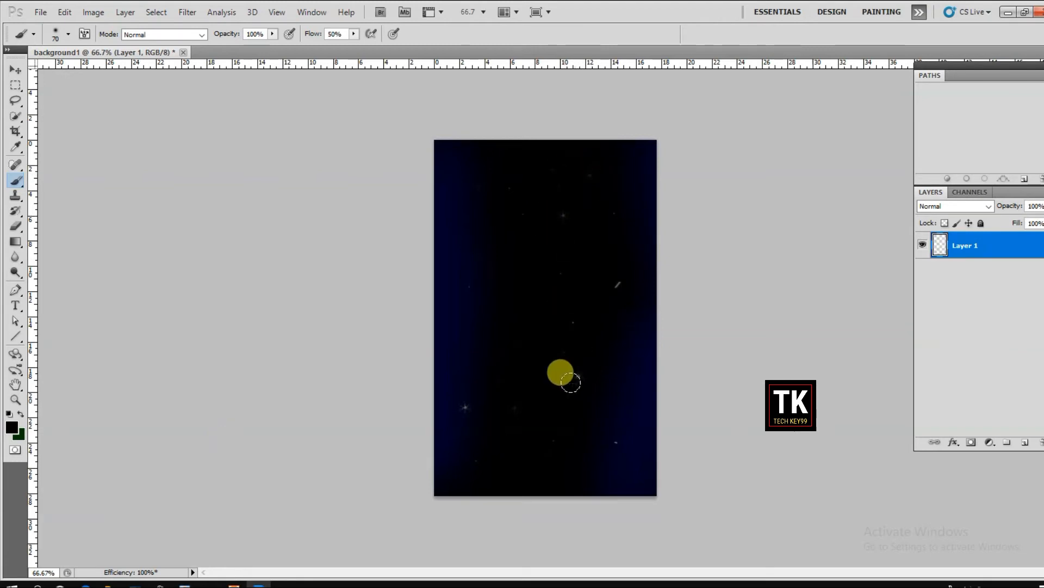
left_click(467, 409)
left_click(618, 284)
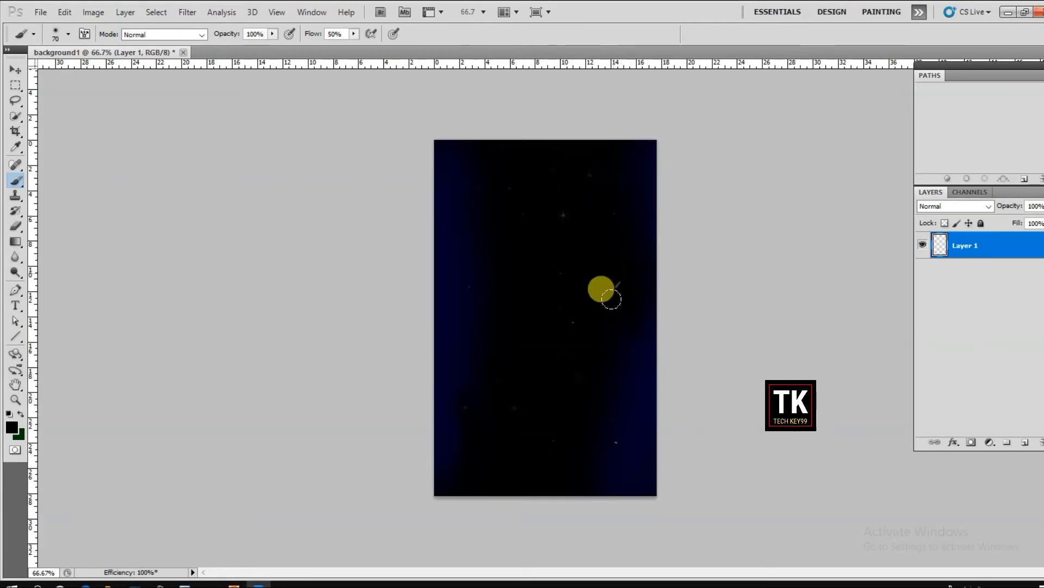
left_click(514, 407)
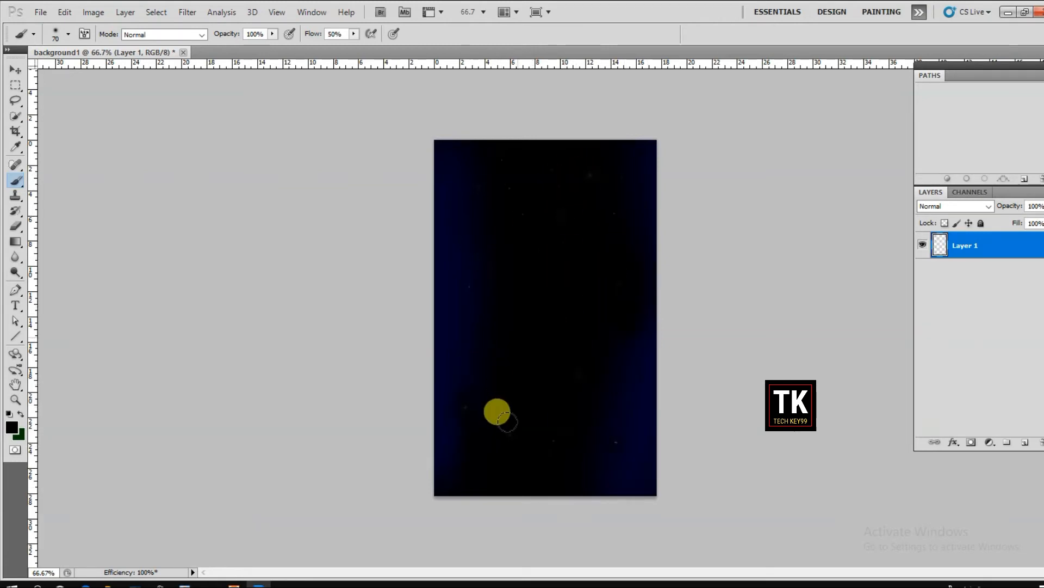
left_click(467, 409)
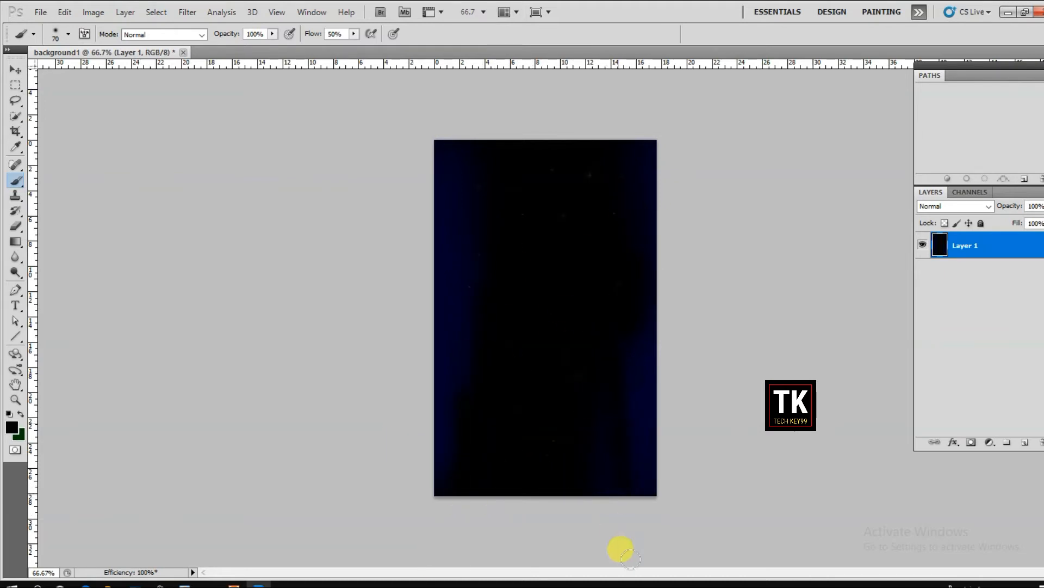
left_click(616, 442)
- Stamp five larger pale yellow (ffffcc) stars across the canvas with the 70 px star brush
left_click(68, 34)
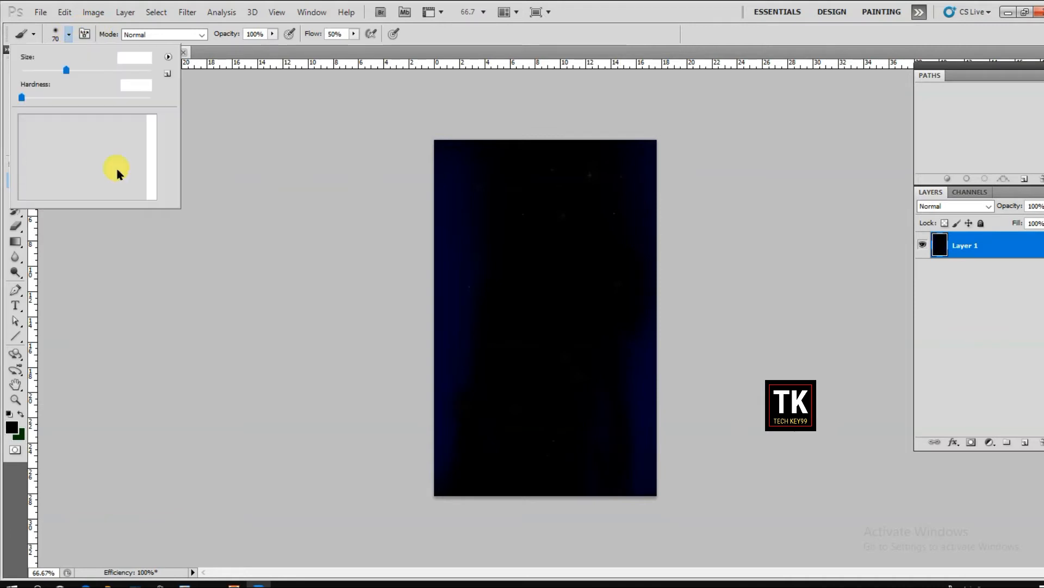
scroll(91, 175, "down", 2)
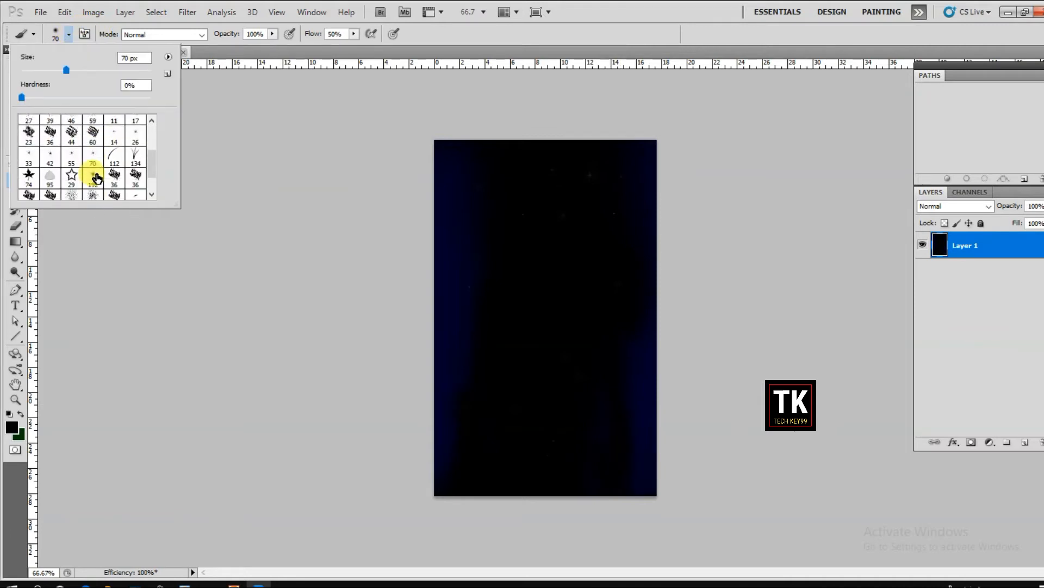
left_click(612, 373)
left_click(13, 431)
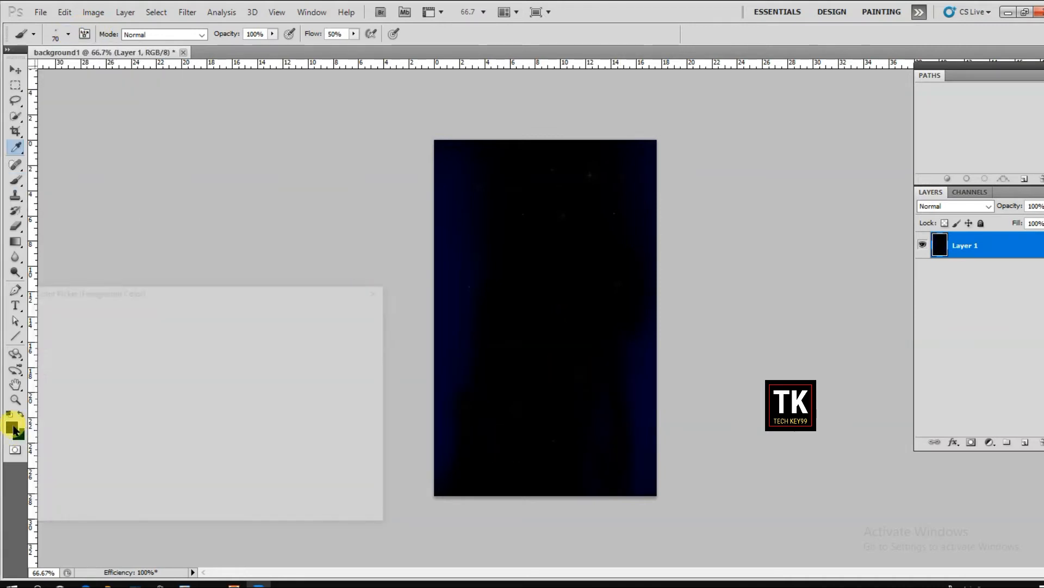
left_click(65, 325)
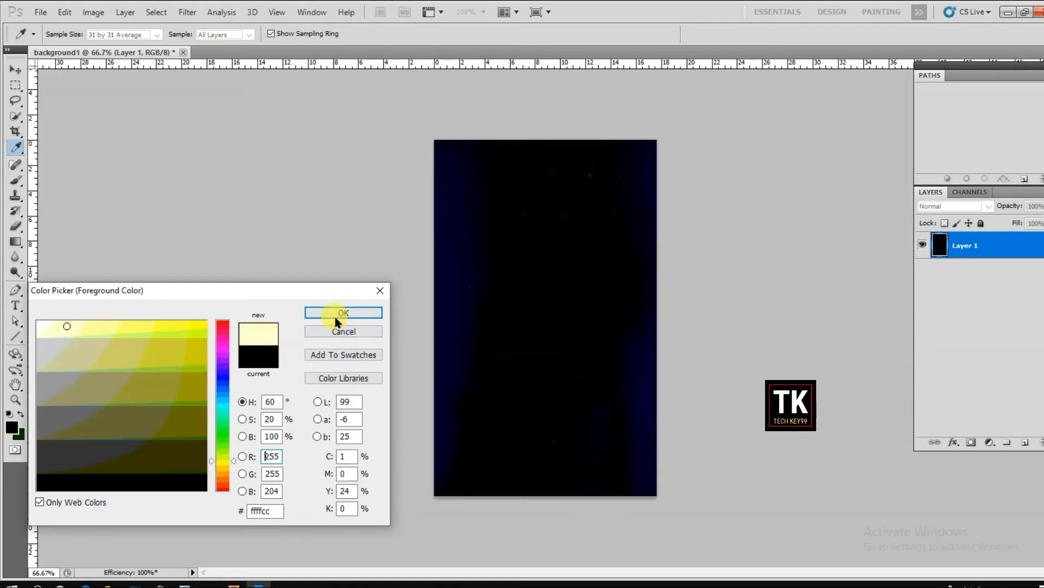
left_click(343, 313)
key("b")
left_click(617, 397)
left_click(475, 460)
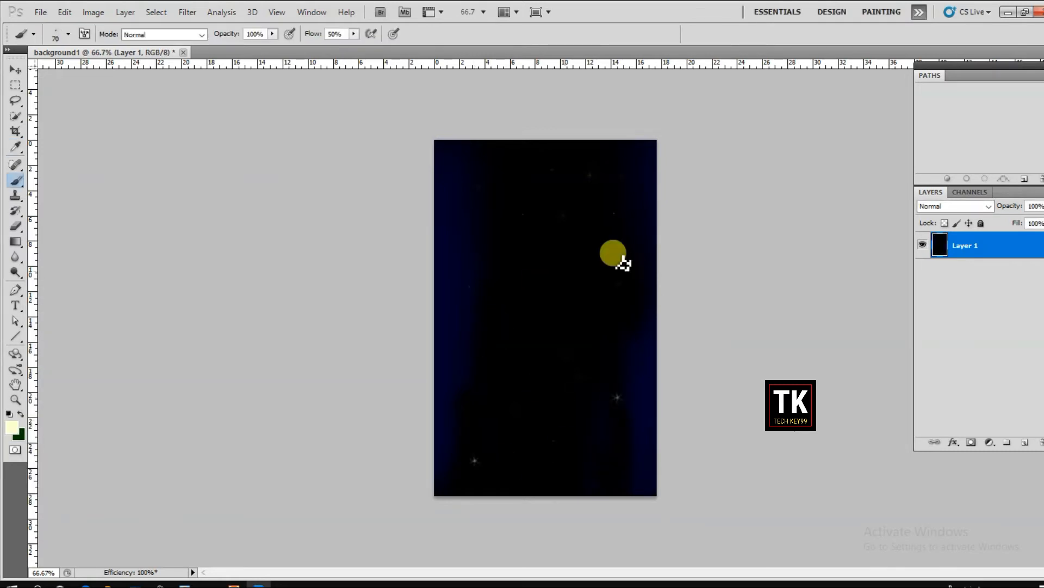
left_click(642, 238)
left_click(474, 247)
left_click(545, 349)
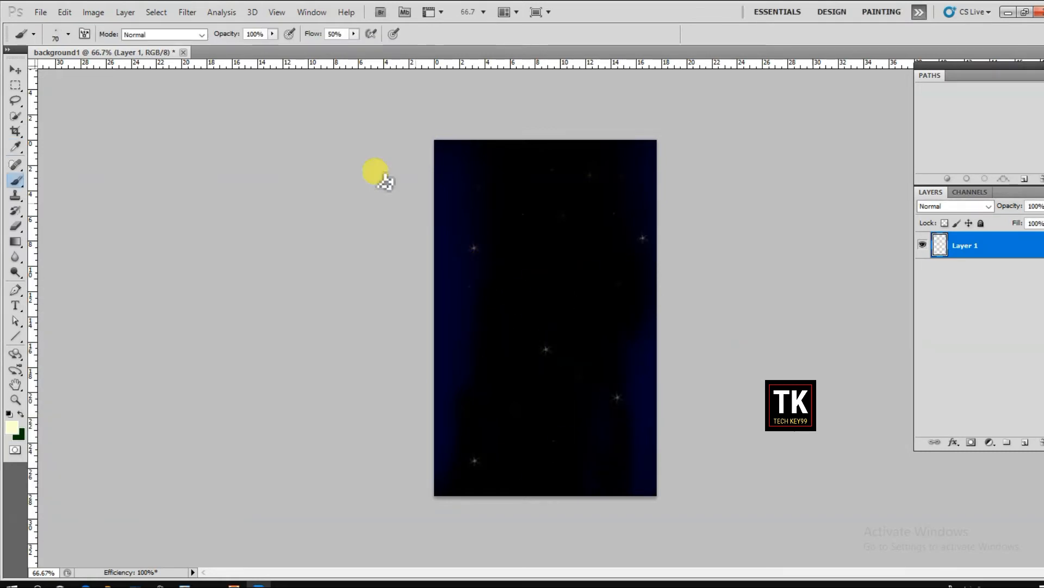
- Scatter tiny pale yellow stars between the larger ones with the 14 px star brush
left_click(68, 35)
left_click(118, 141)
left_click(515, 346)
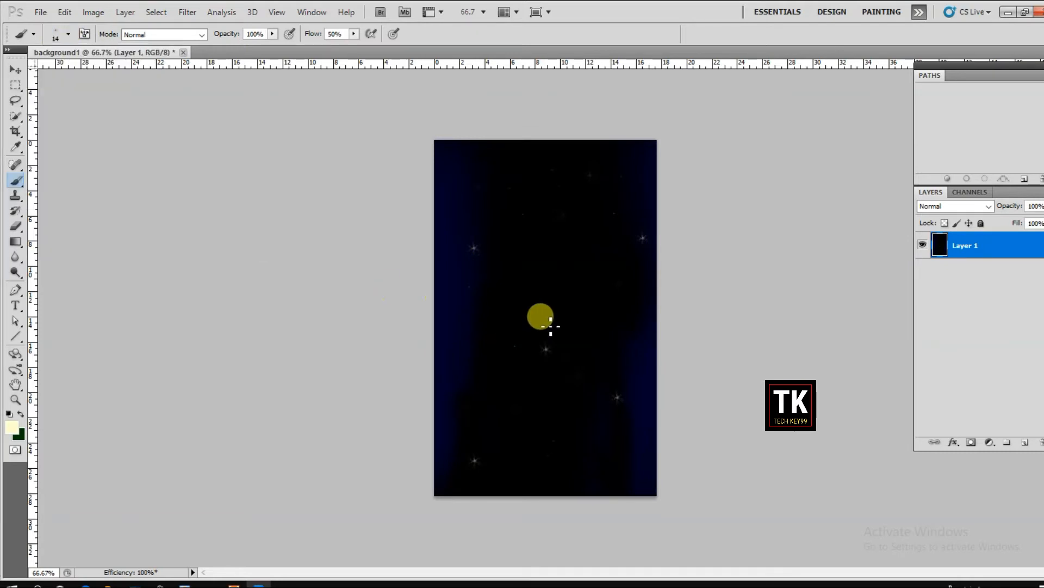
left_click(611, 284)
left_click(603, 199)
left_click(585, 429)
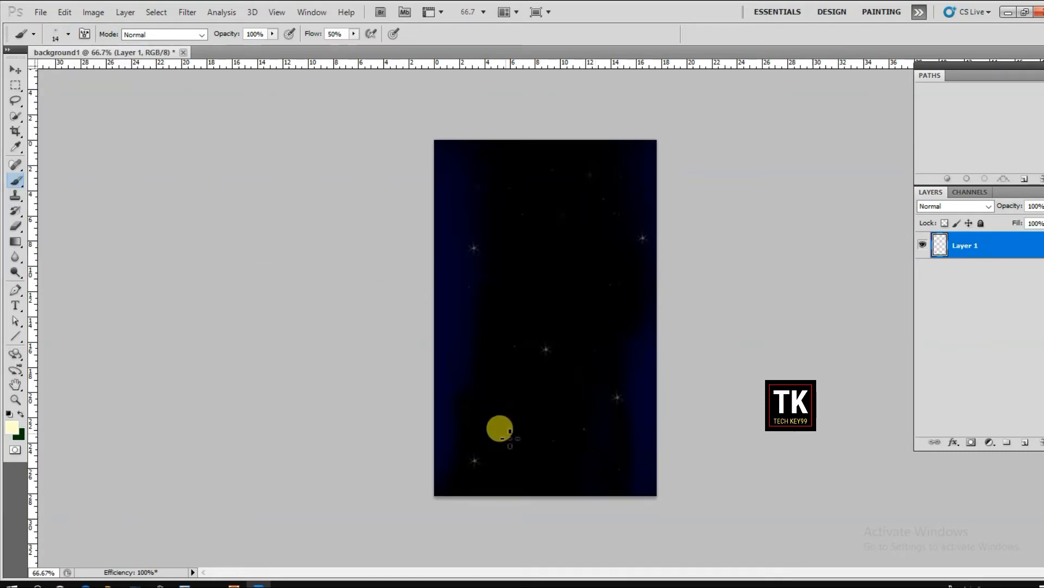
left_click(475, 381)
left_click(480, 161)
left_click(533, 163)
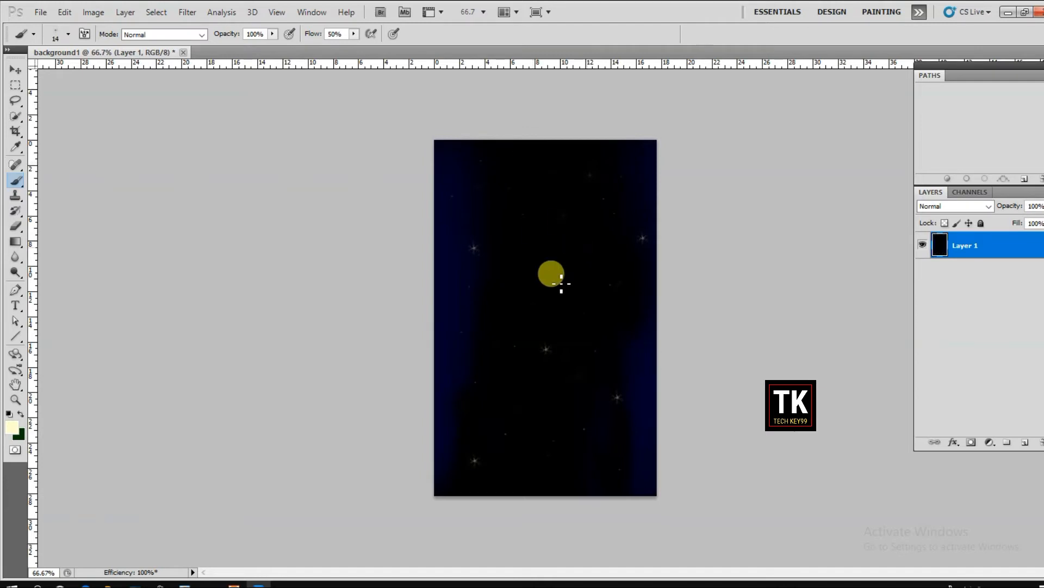
left_click(626, 467)
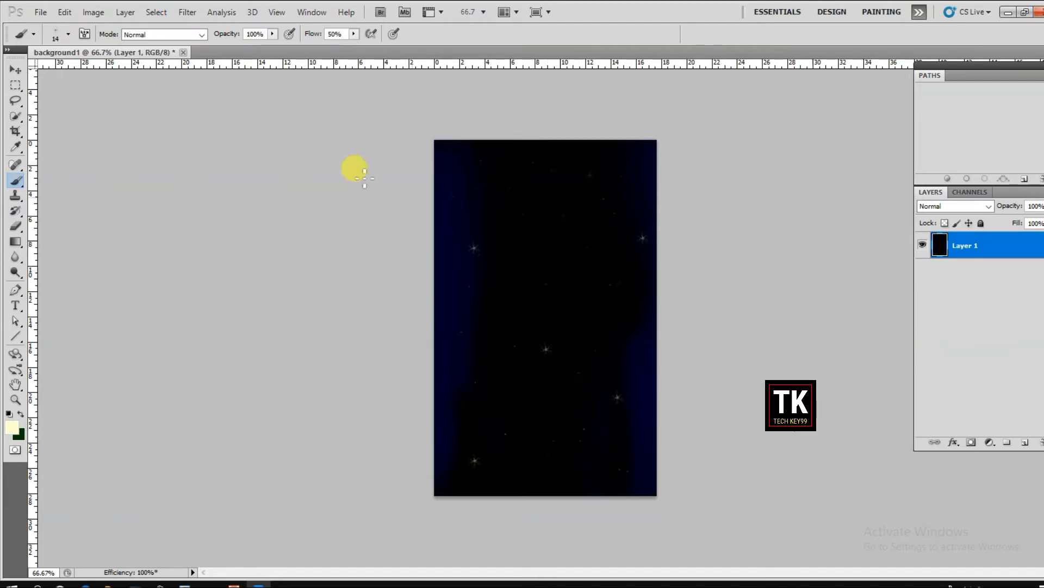
- Save a copy of the variant as background3 in JPEG format in the Downloads folder, keeping the default JPEG options
left_click(37, 13)
left_click(117, 201)
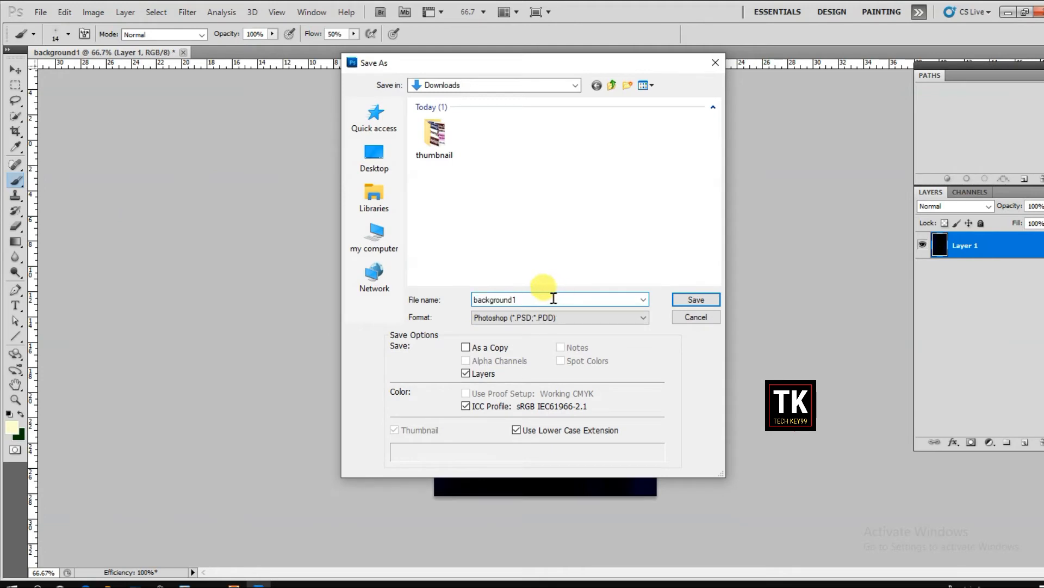
key("BackSpace")
type("3")
left_click(586, 320)
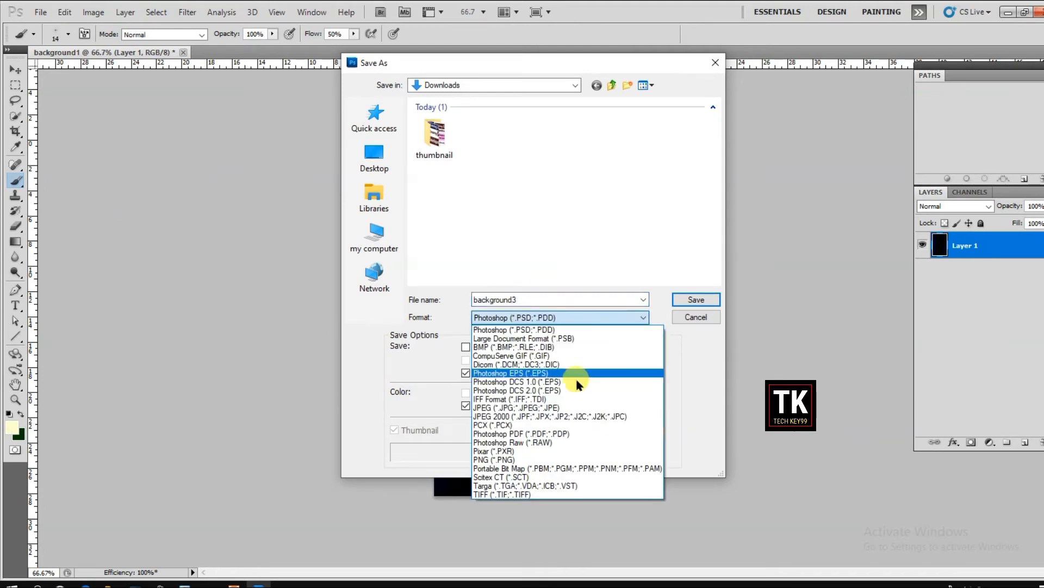
left_click(576, 407)
left_click(697, 299)
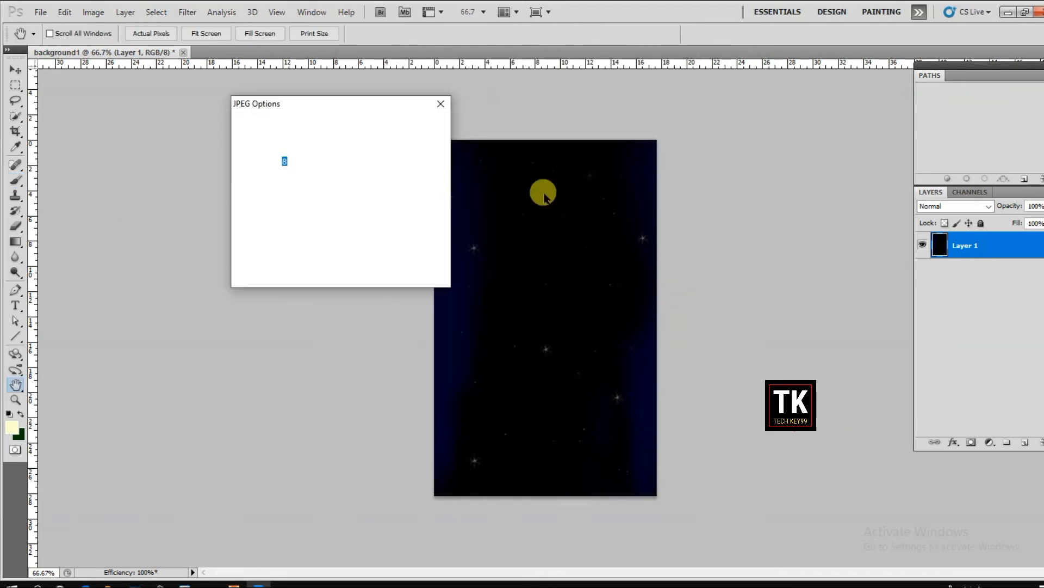
left_click(401, 129)
key("b")
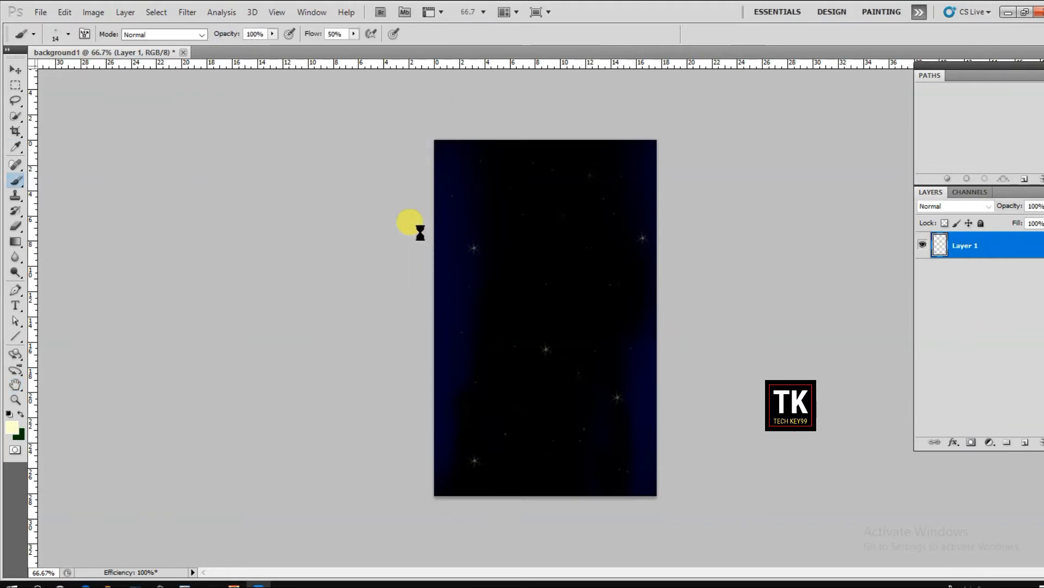
- Paint over the stars and blue side glows in black (000000) with a soft round 182 px brush
left_click(69, 35)
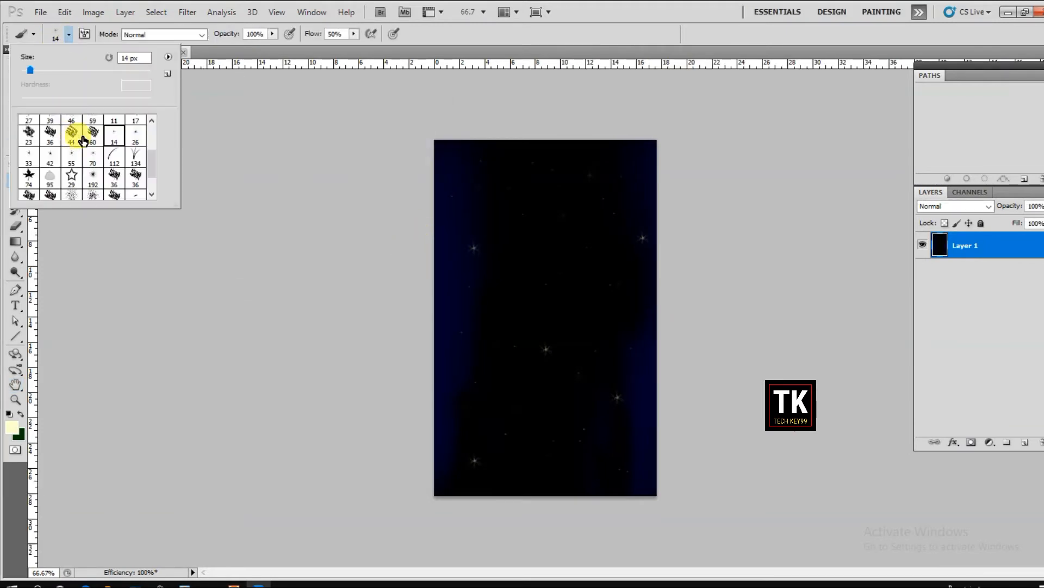
scroll(97, 135, "up", 3)
left_click(28, 122)
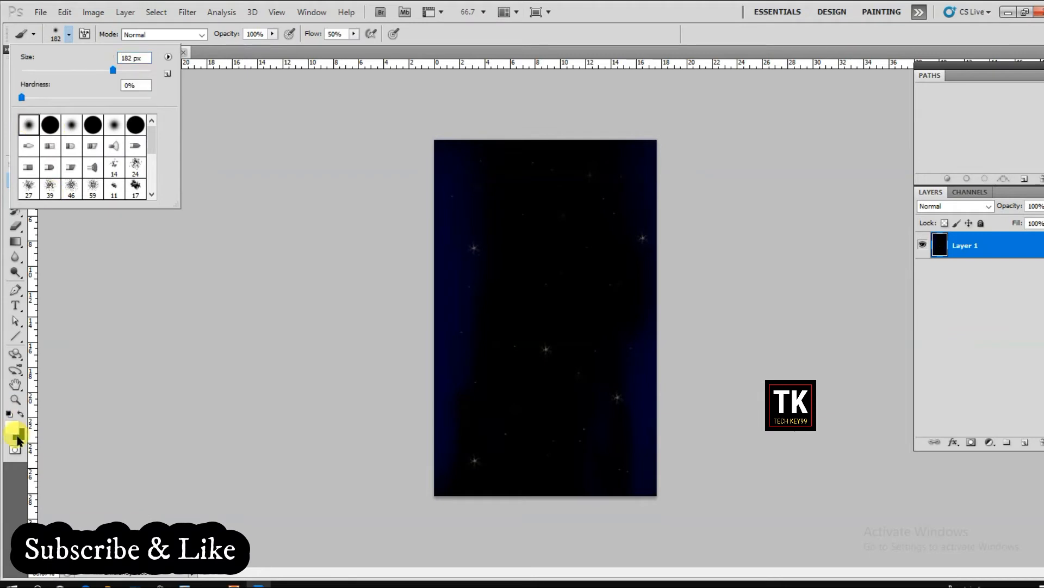
left_click(11, 420)
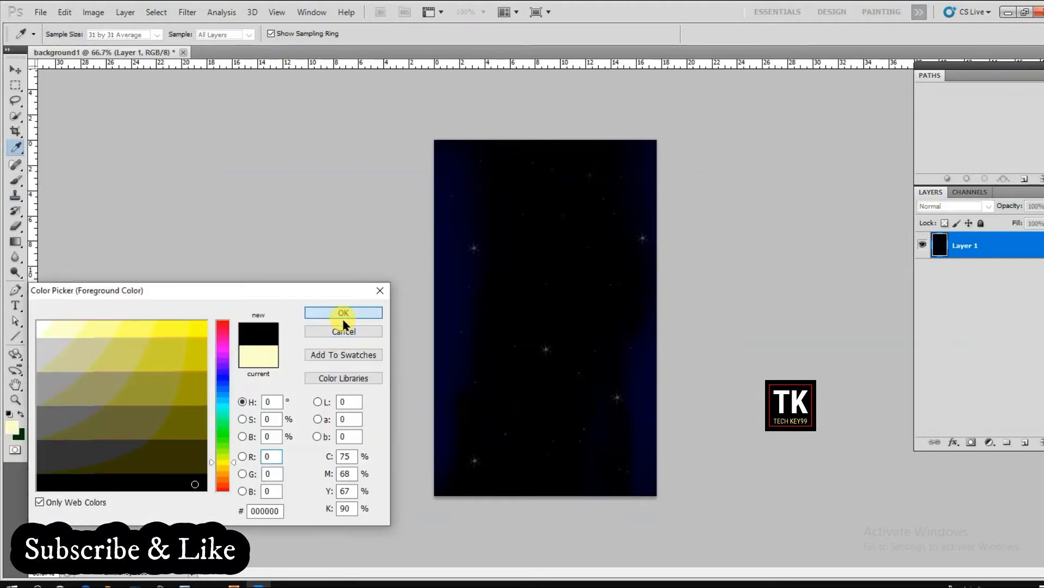
left_click(357, 319)
mouse_move(459, 221)
left_mouse_down()
mouse_move(520, 294)
mouse_move(587, 157)
mouse_move(478, 446)
left_mouse_up()
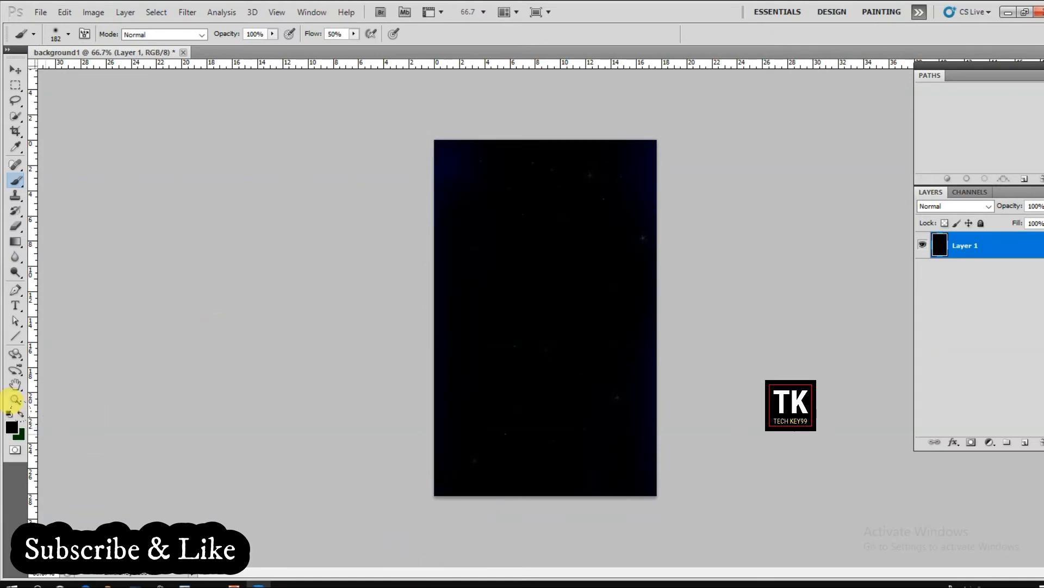
- Try a bright blue stroke down the canvas's right edge with the soft 182 px brush, and undo it
left_click(17, 429)
left_click(233, 372)
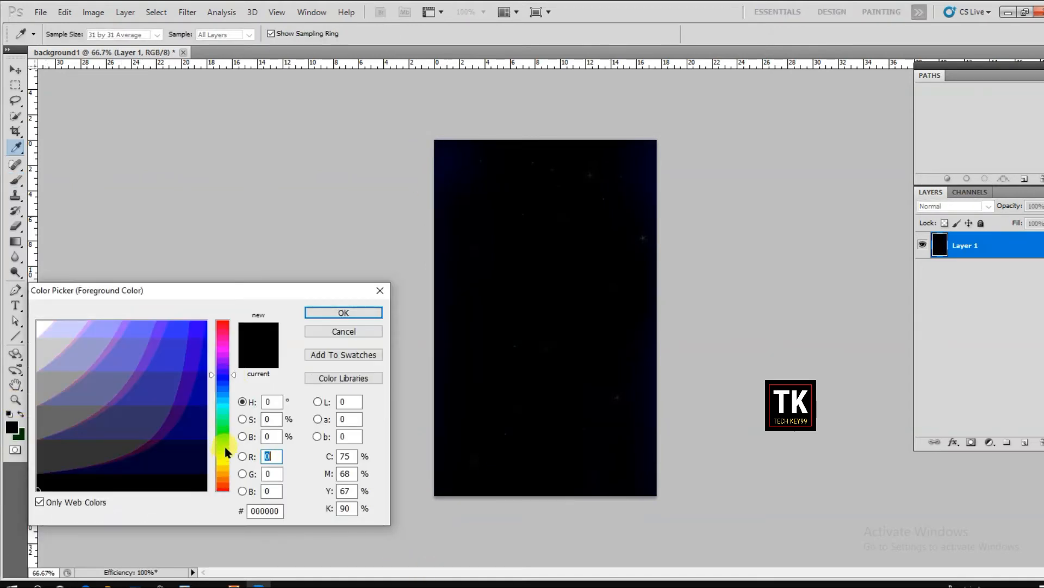
left_click(193, 330)
left_click(343, 312)
key("b")
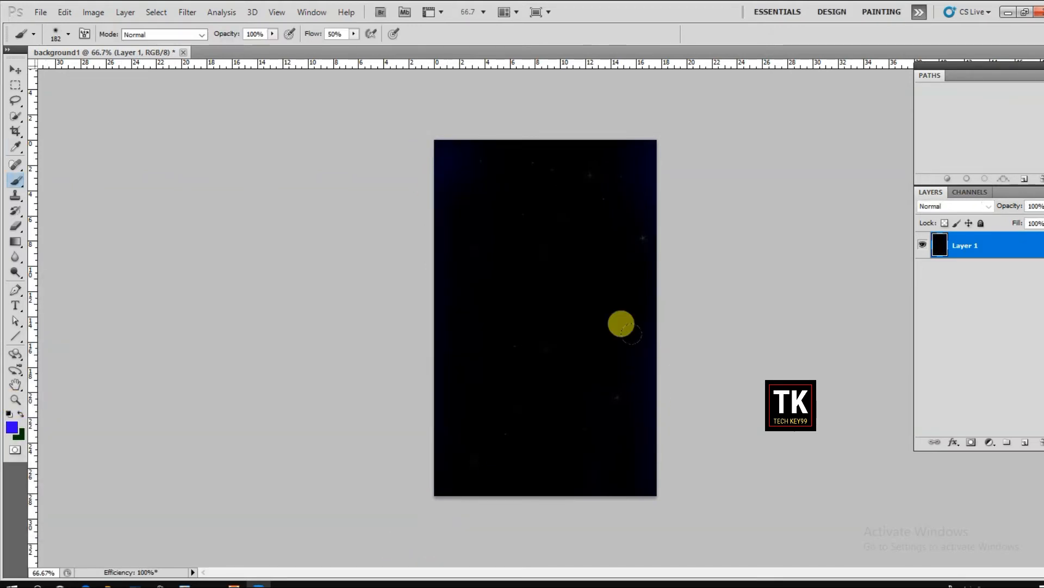
left_click_drag(635, 213, 653, 498)
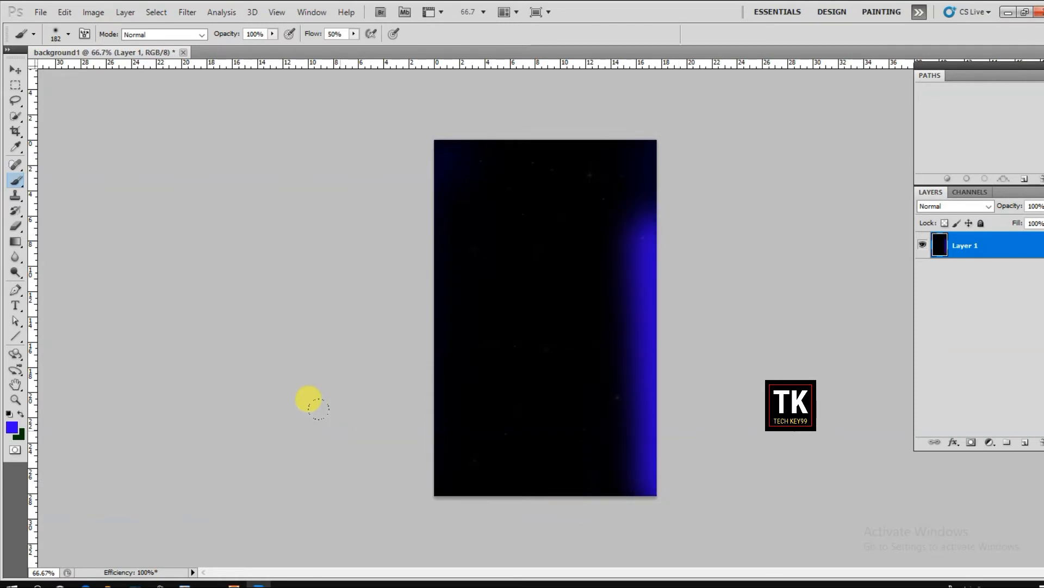
key("ctrl+z")
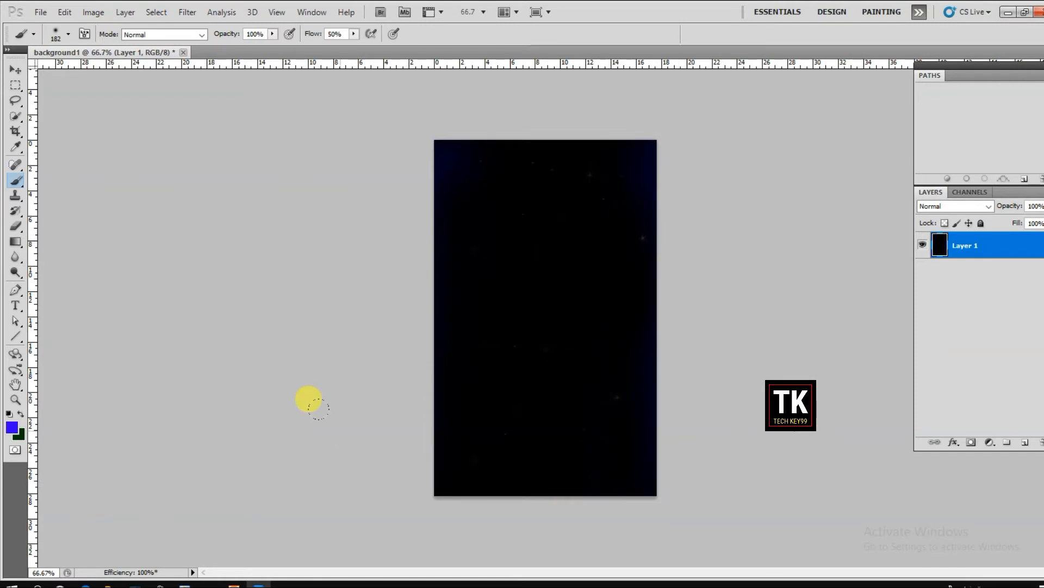
- Paint dark blue (000033) glows down the canvas's left edge and along the upper right edge with the soft 182 px brush
left_click(12, 428)
left_click(195, 458)
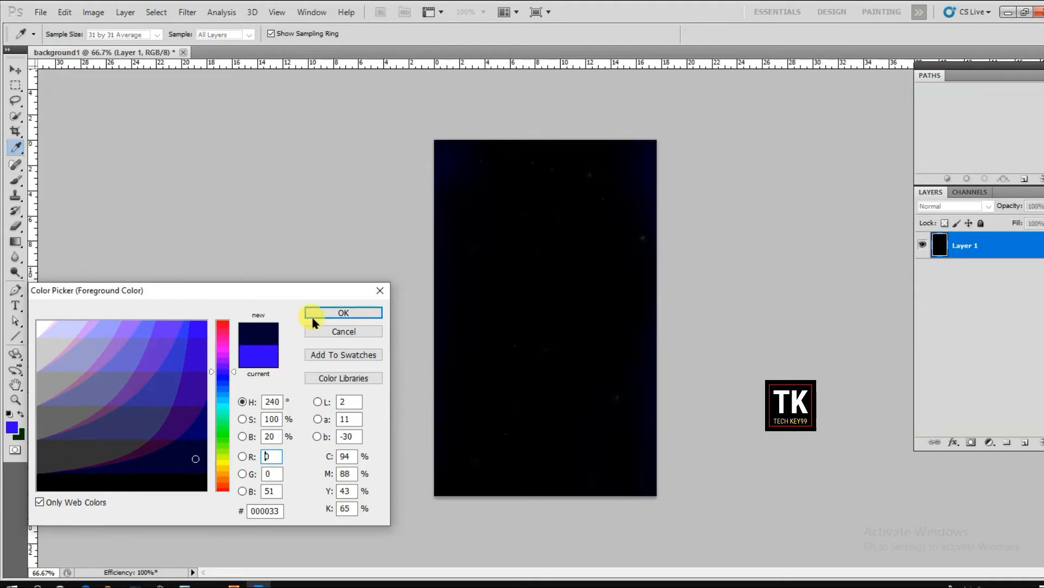
left_click(343, 313)
left_click_drag(418, 219, 423, 538)
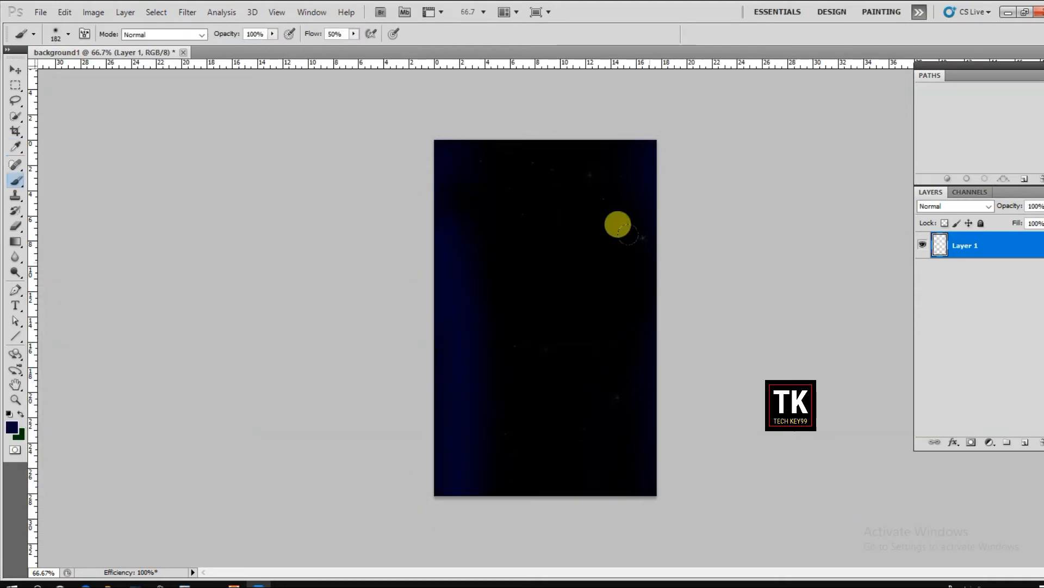
left_click_drag(609, 100, 653, 250)
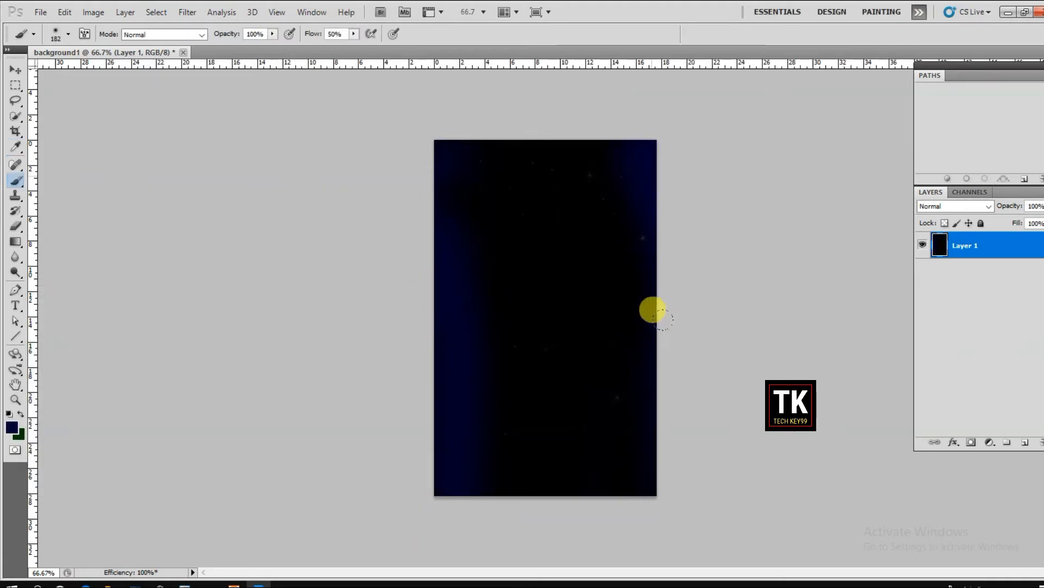
- Scatter tiny pale yellow stars over the repainted canvas with the 14 px star brush
left_click(12, 429)
left_click(222, 465)
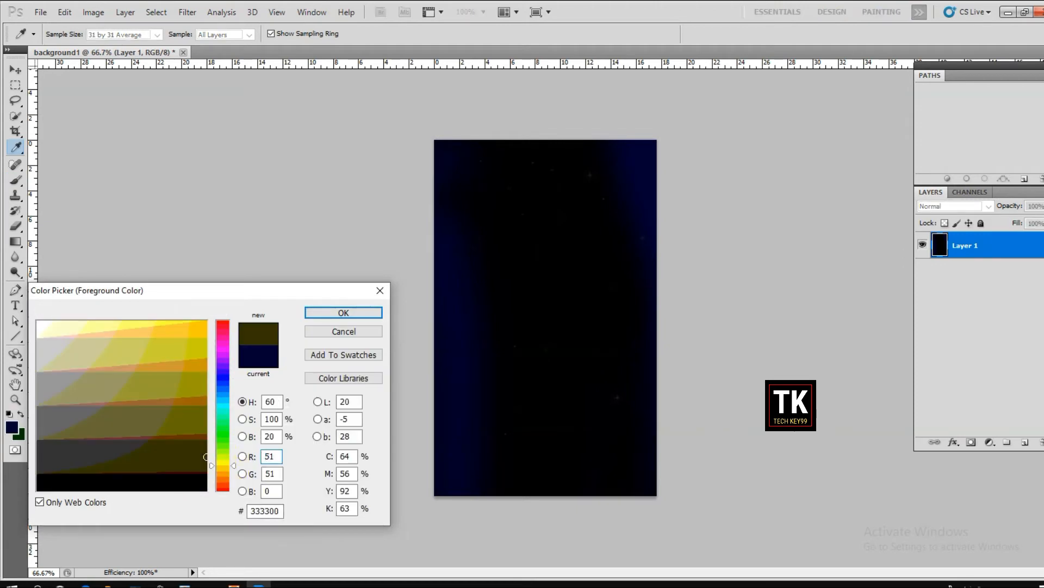
left_click(64, 322)
left_click(311, 315)
left_click(68, 34)
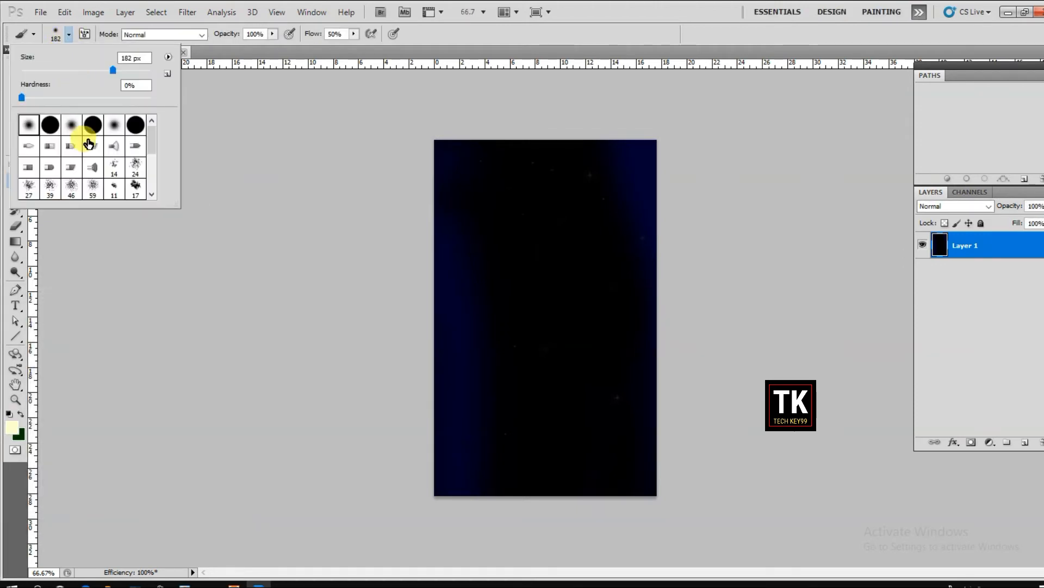
scroll(84, 155, "down", 3)
left_click(85, 157)
left_click(558, 313)
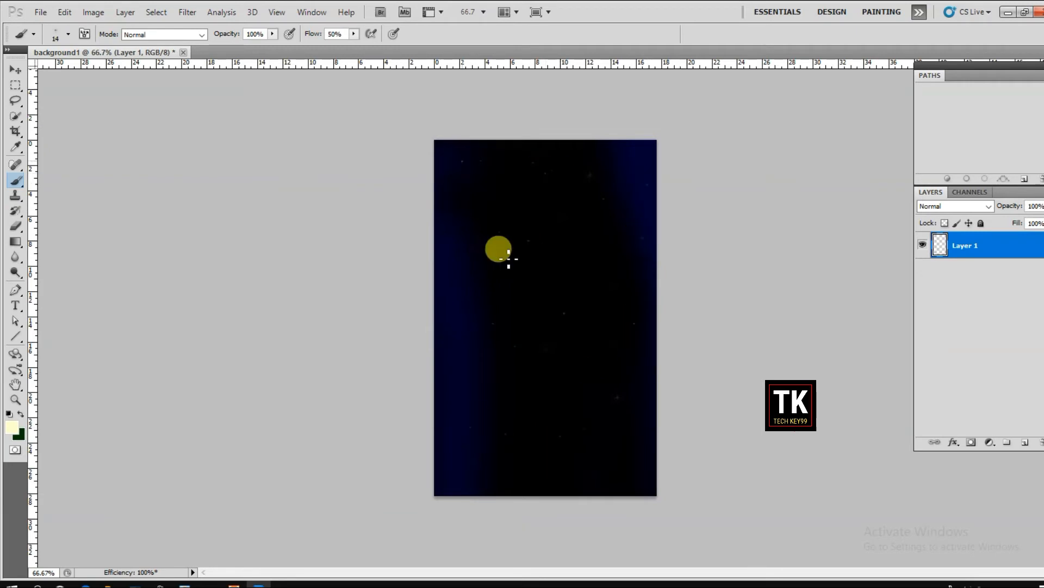
left_click_drag(598, 329, 578, 450)
- Stamp six larger pale yellow stars across the canvas with the 70 px star brush
left_click(68, 34)
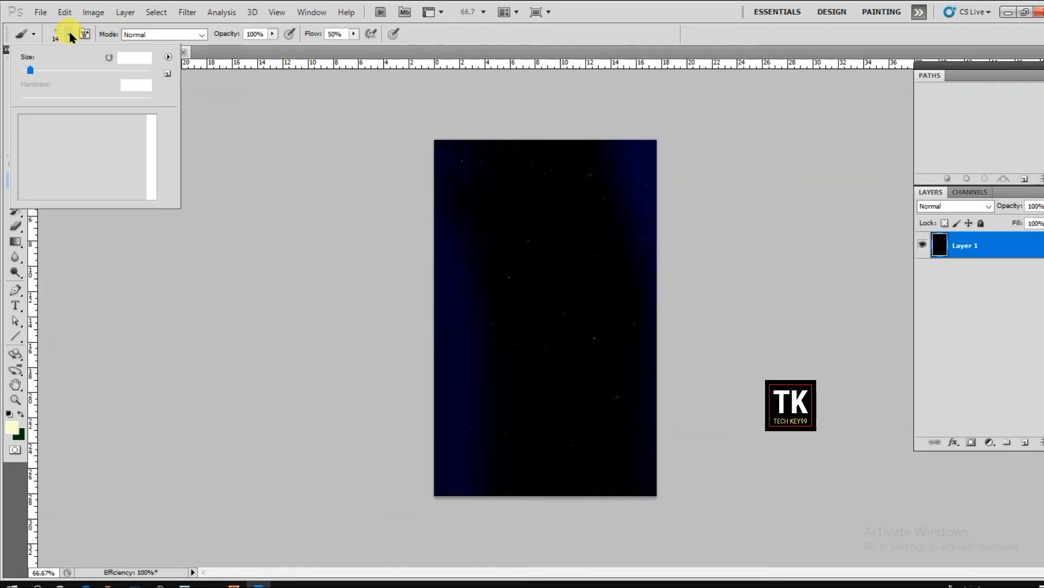
left_click(93, 168)
left_click(559, 351)
left_click(608, 239)
left_click(615, 169)
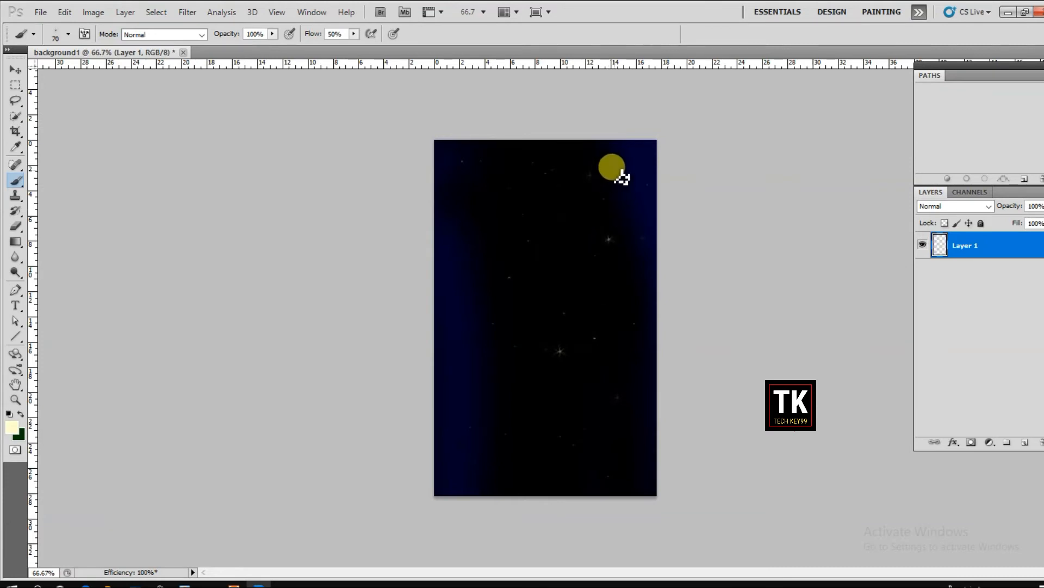
left_click(595, 301)
left_click(527, 425)
left_click(477, 470)
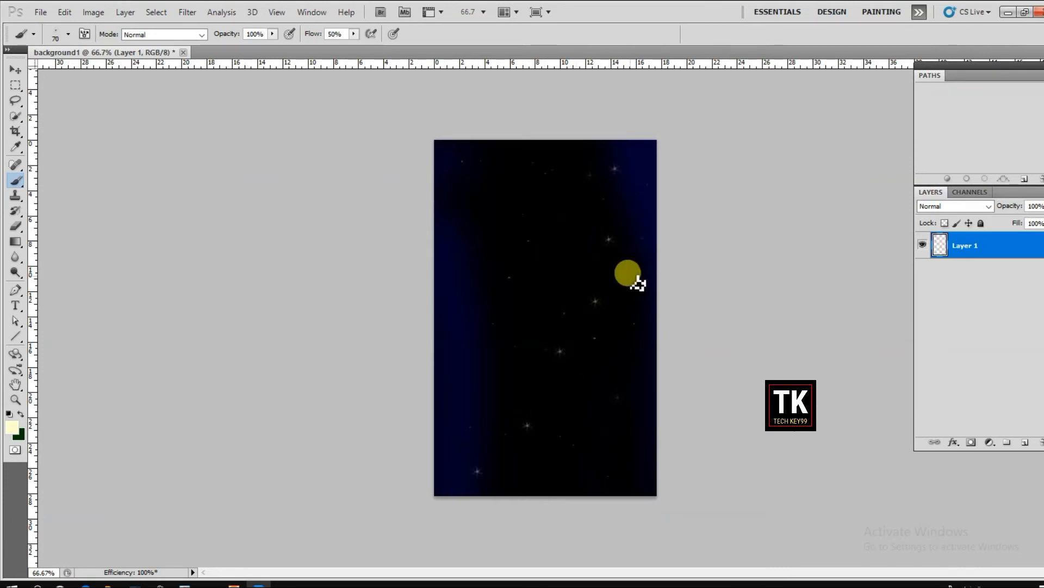
- Save a copy of the variant as background4 in JPEG format in the Downloads folder, keeping the default JPEG options
left_click(41, 12)
left_click(103, 207)
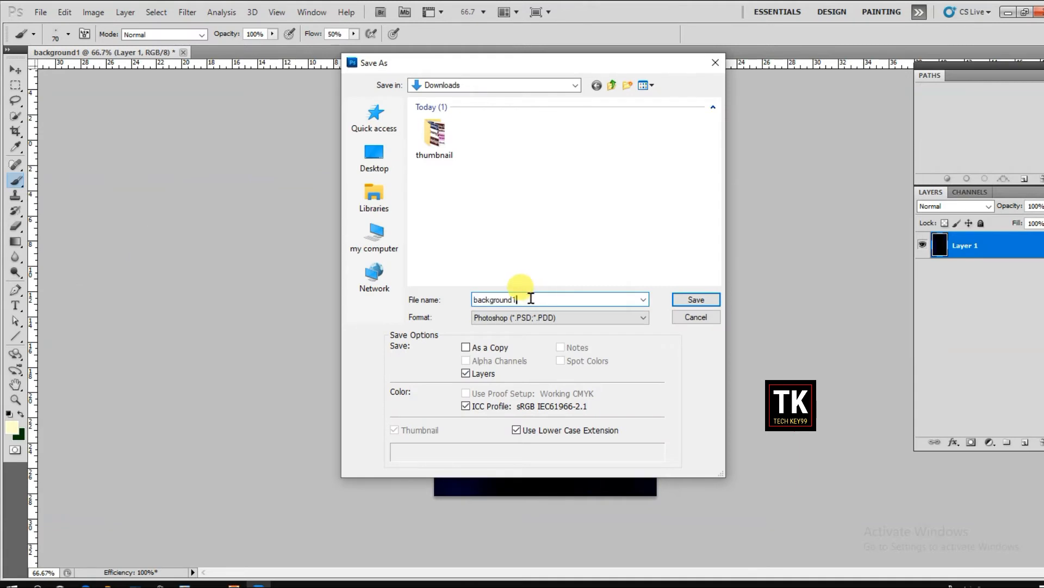
key("BackSpace")
type("4")
left_click(560, 317)
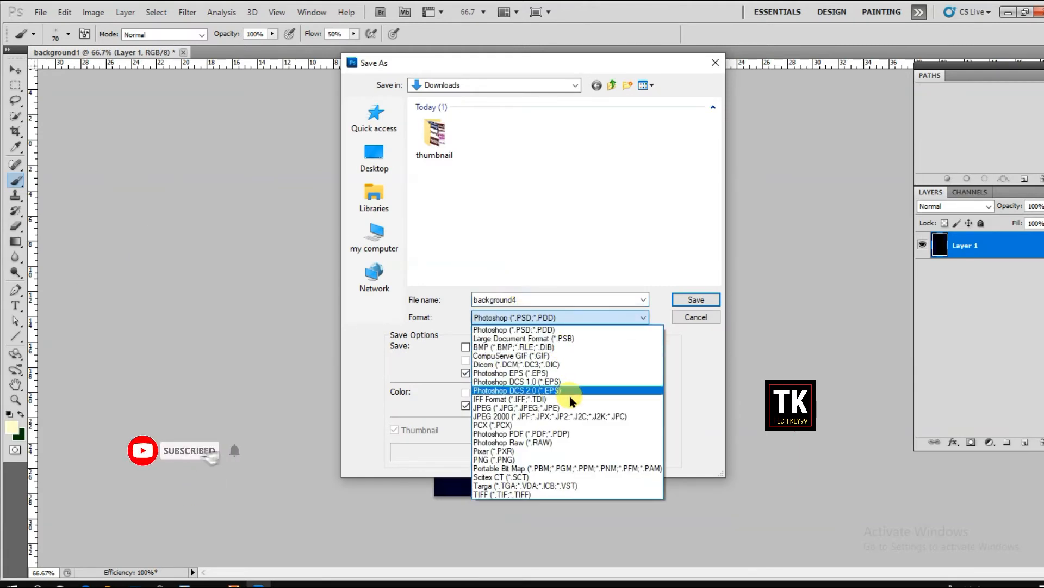
left_click(569, 408)
left_click(696, 299)
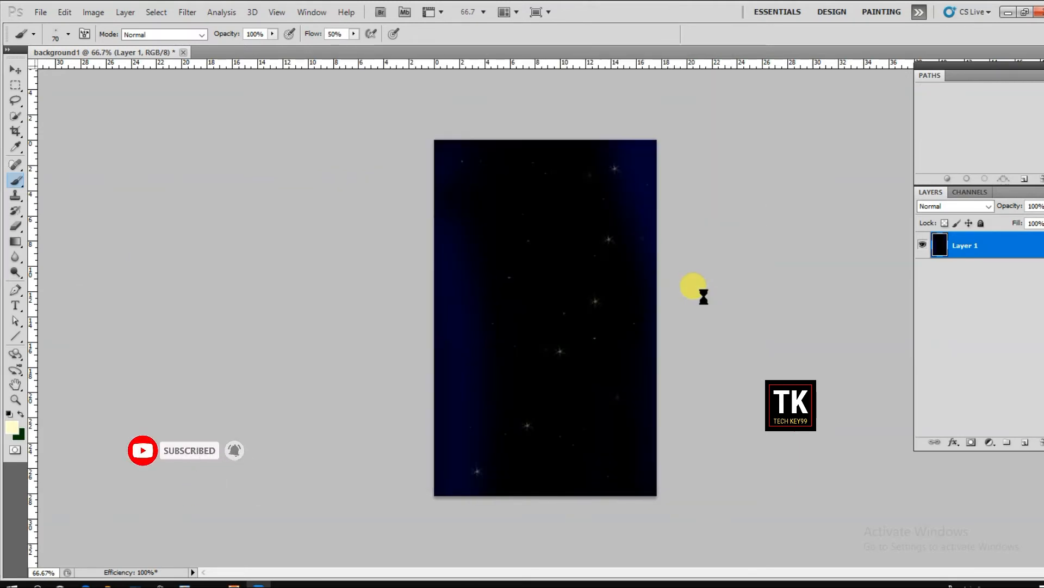
left_click(420, 127)
key("b")
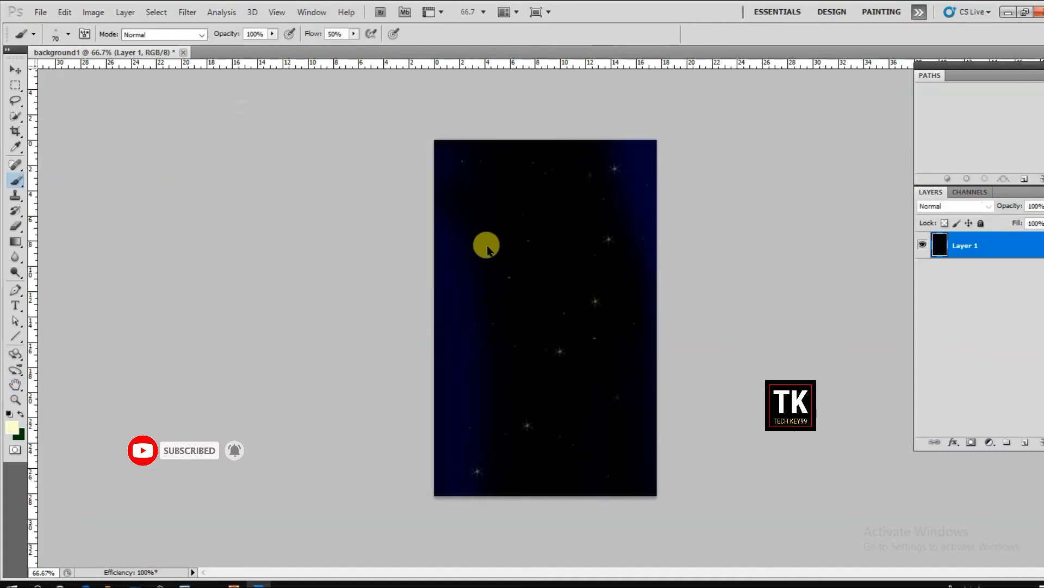
- Paint black over the existing stars and parts of the blue edge glows with the soft 189 px brush
left_click(68, 34)
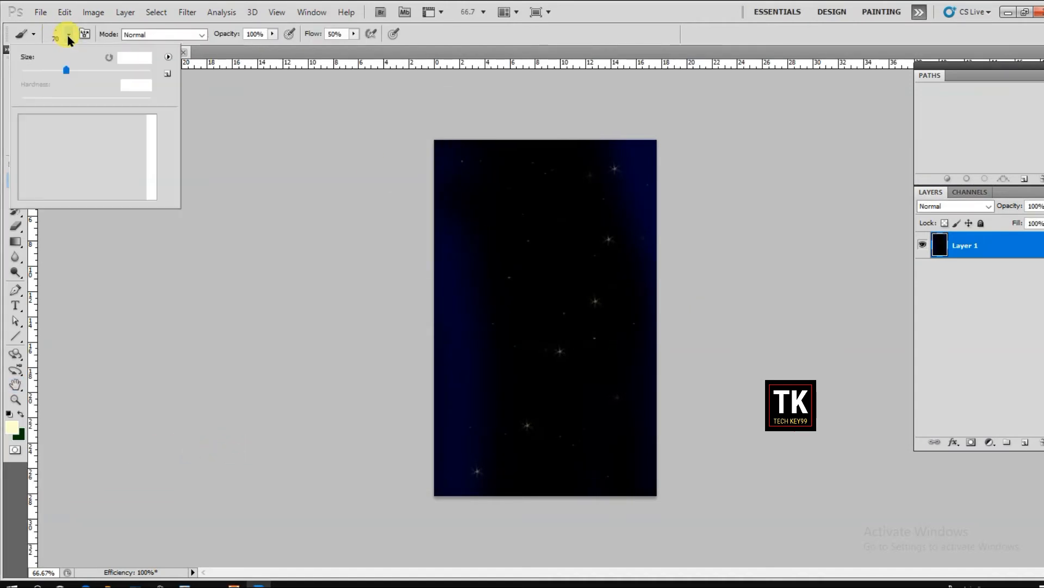
left_click(15, 434)
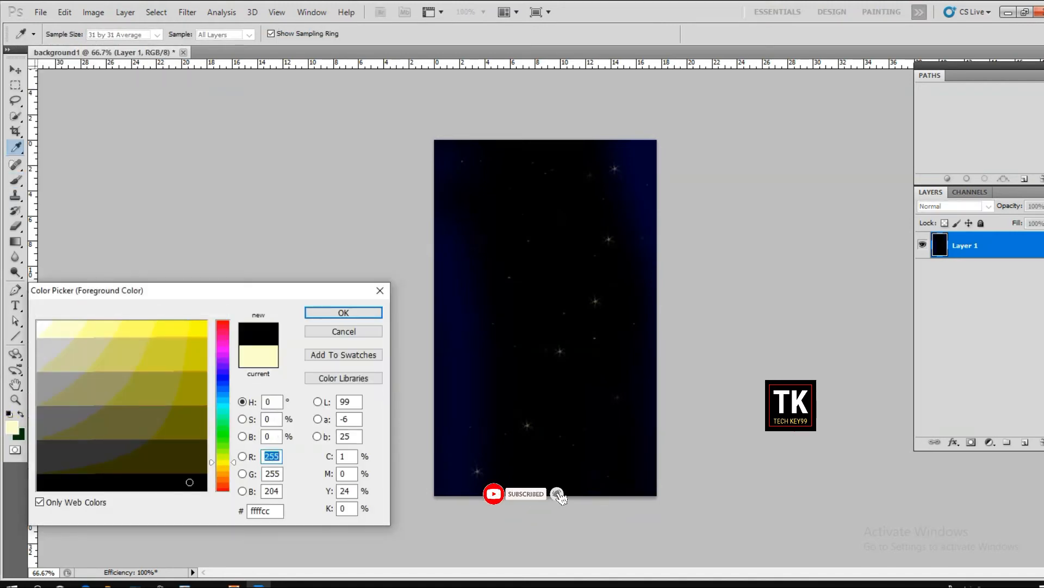
left_click(345, 311)
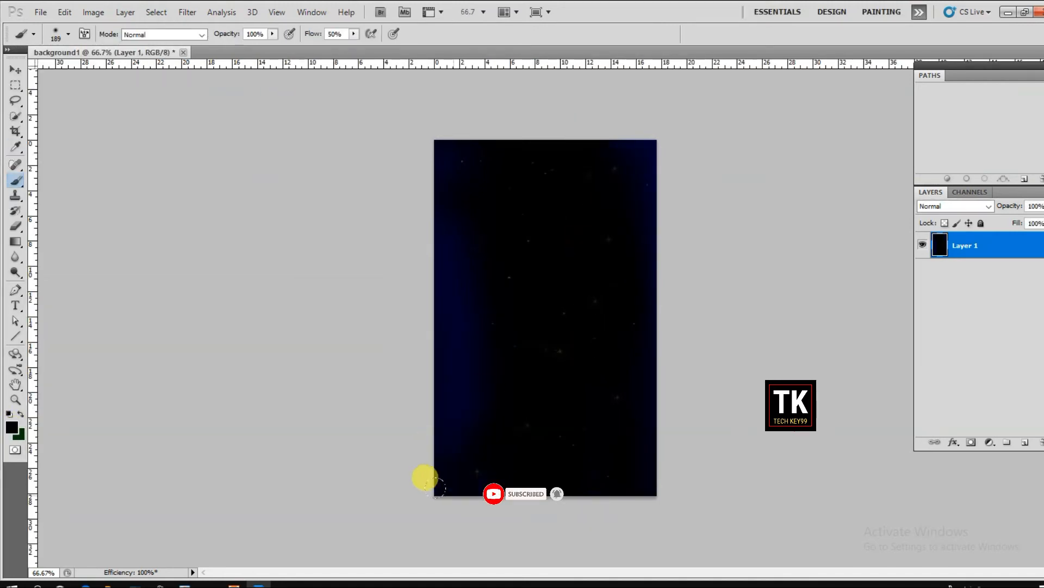
- Scatter tiny pale yellow (ffffcc) stars across the darkened canvas with the 14 px star brush
left_click(68, 34)
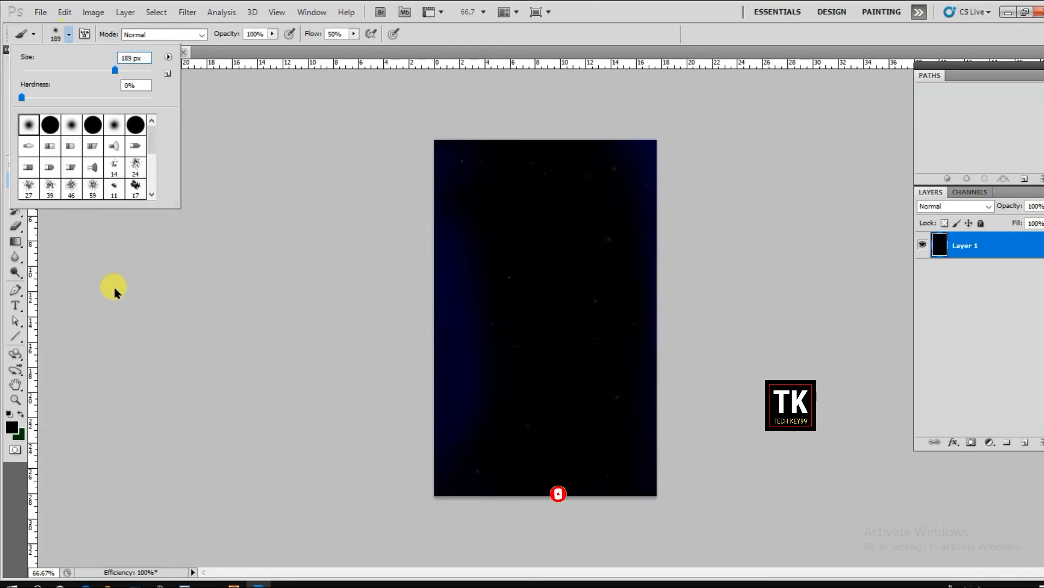
left_click(13, 428)
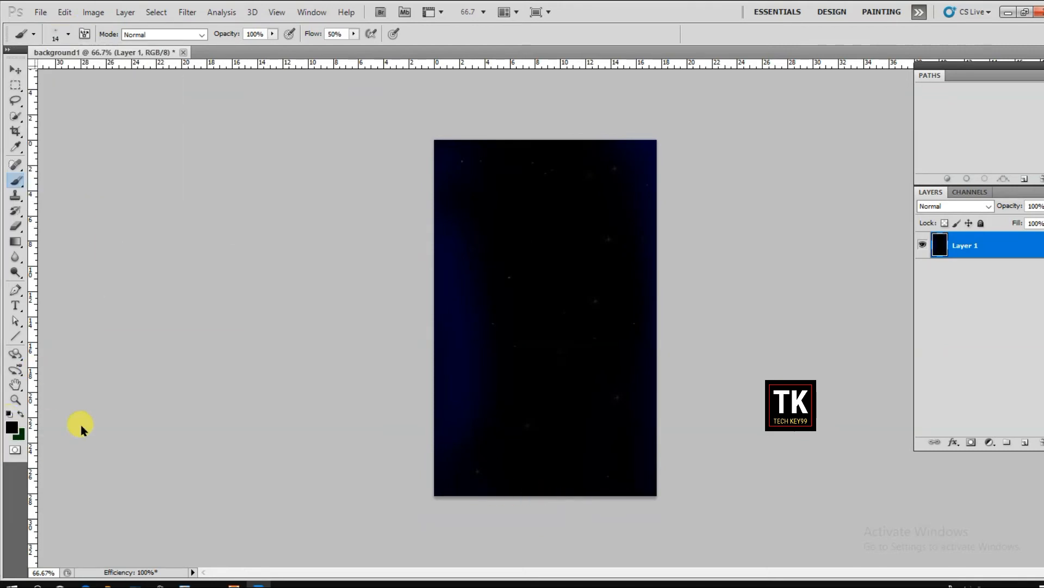
left_click(222, 445)
left_click(71, 322)
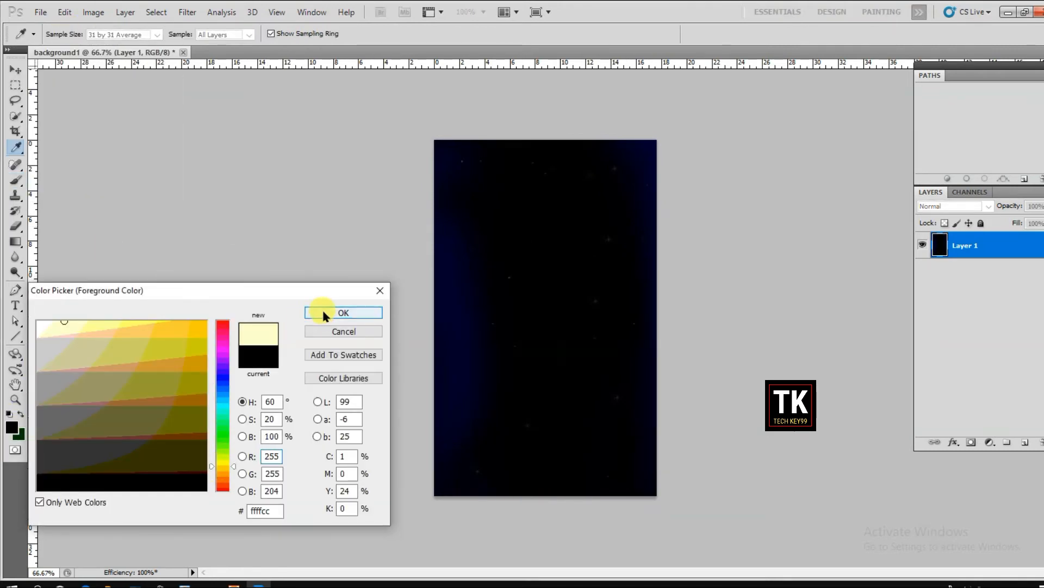
left_click(343, 312)
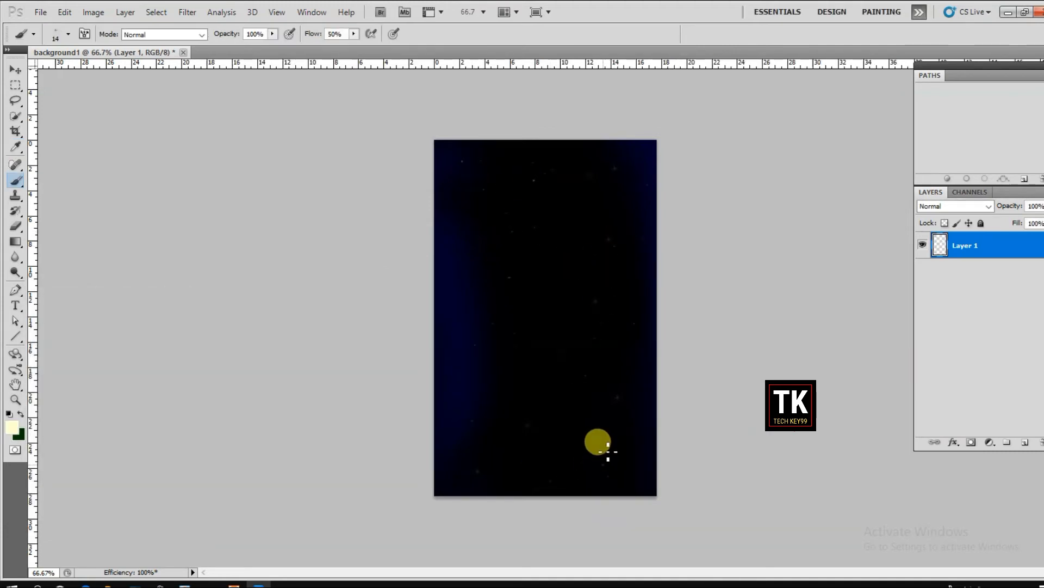
left_click(628, 199)
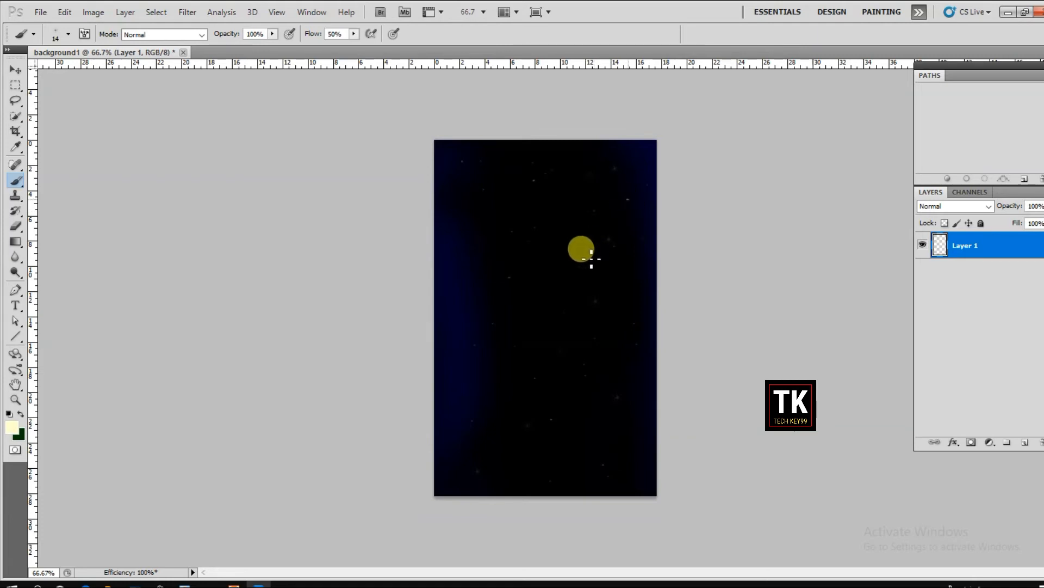
left_click(541, 310)
left_click(468, 226)
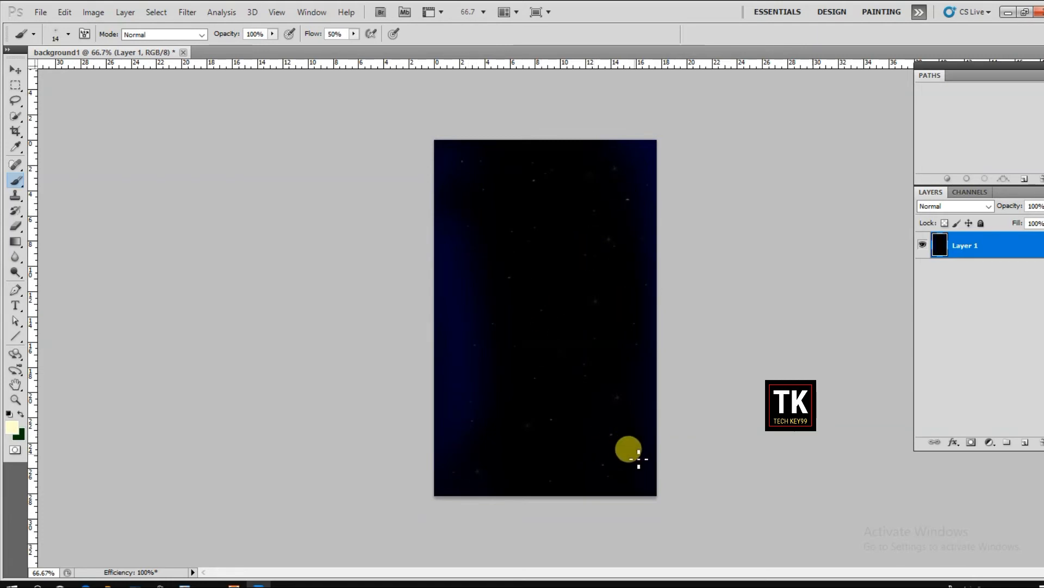
- Stamp five larger pale yellow stars across the canvas with the 70 px star brush
left_click(67, 35)
left_click(98, 166)
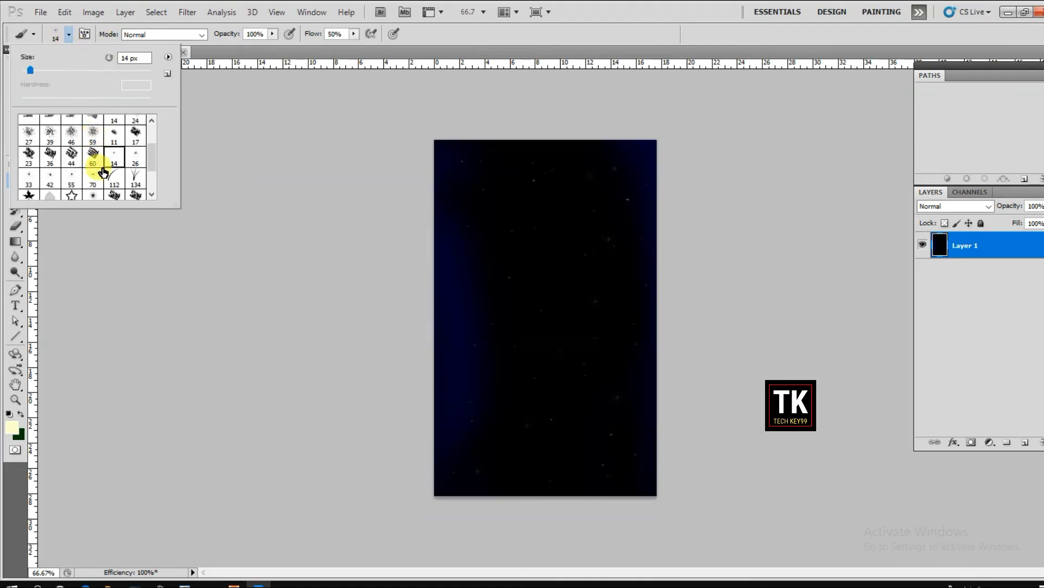
left_click(507, 354)
left_click(541, 220)
left_click(497, 182)
left_click(633, 294)
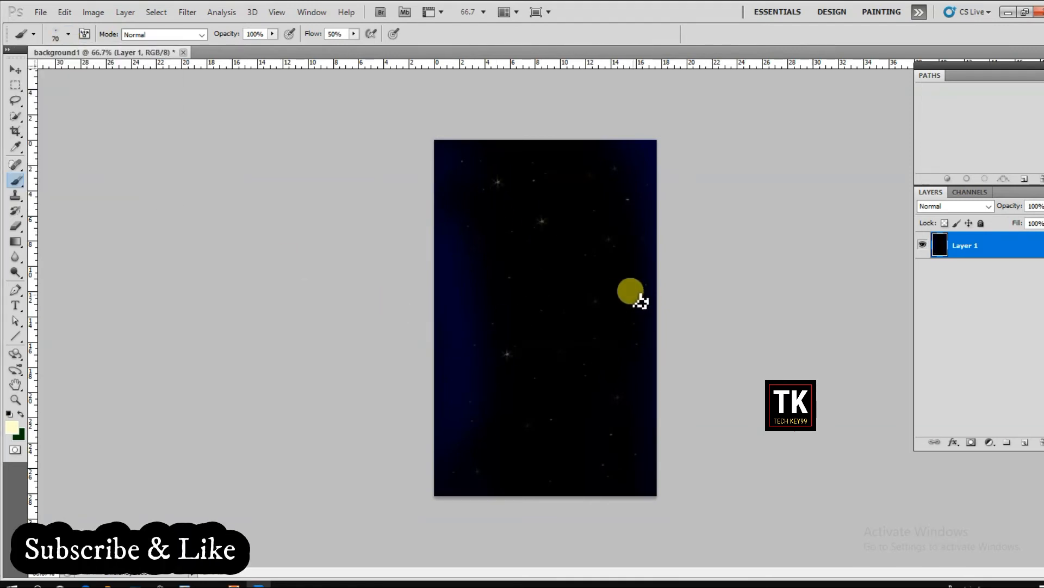
left_click(501, 446)
- Save the variant as background5 in JPEG format in the Downloads folder, keeping the default JPEG options
left_click(41, 12)
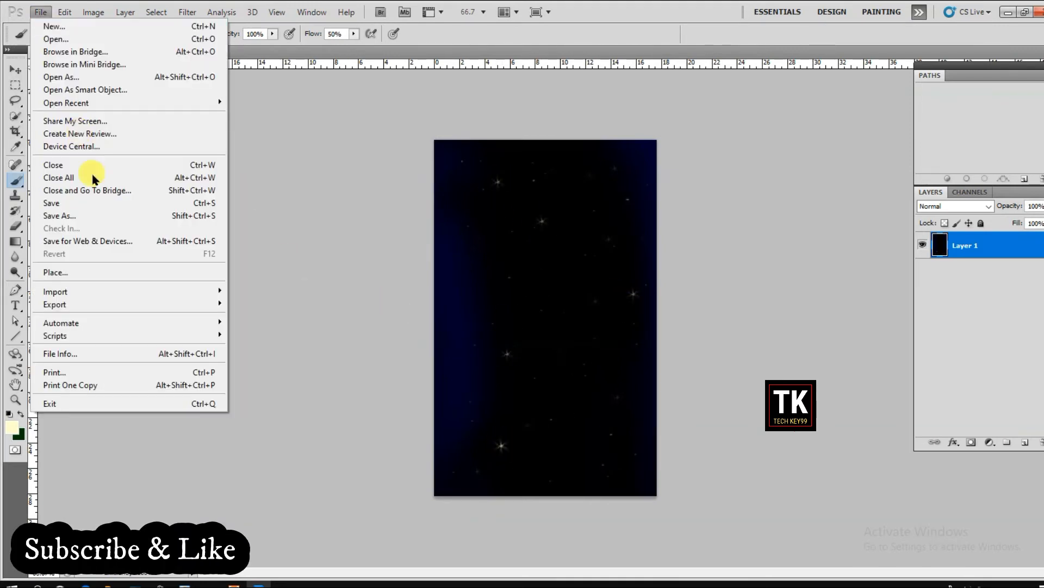
left_click(103, 203)
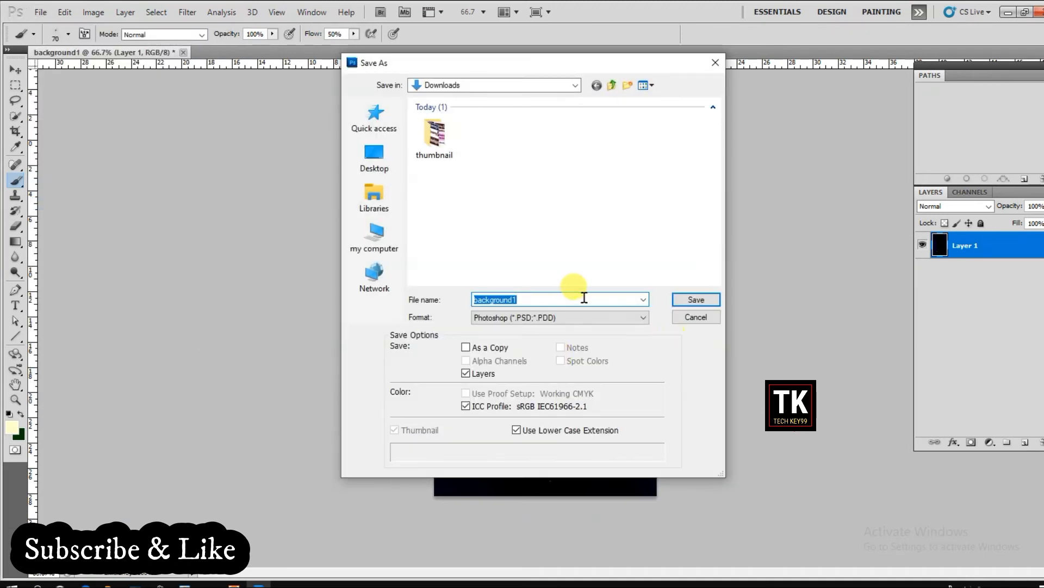
key("BackSpace")
type("5")
left_click(561, 318)
left_click(574, 405)
left_click(696, 299)
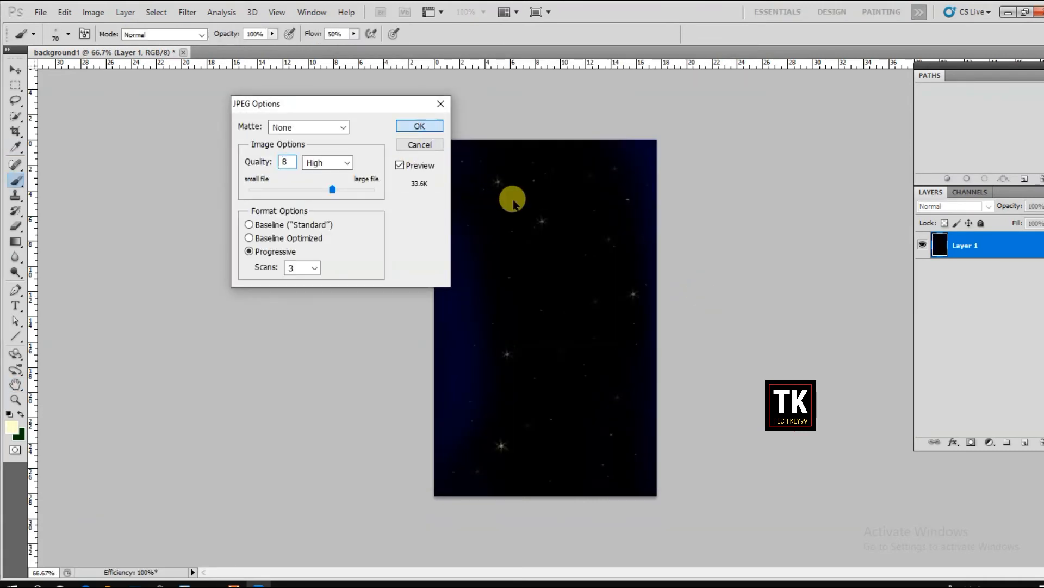
key("Return")
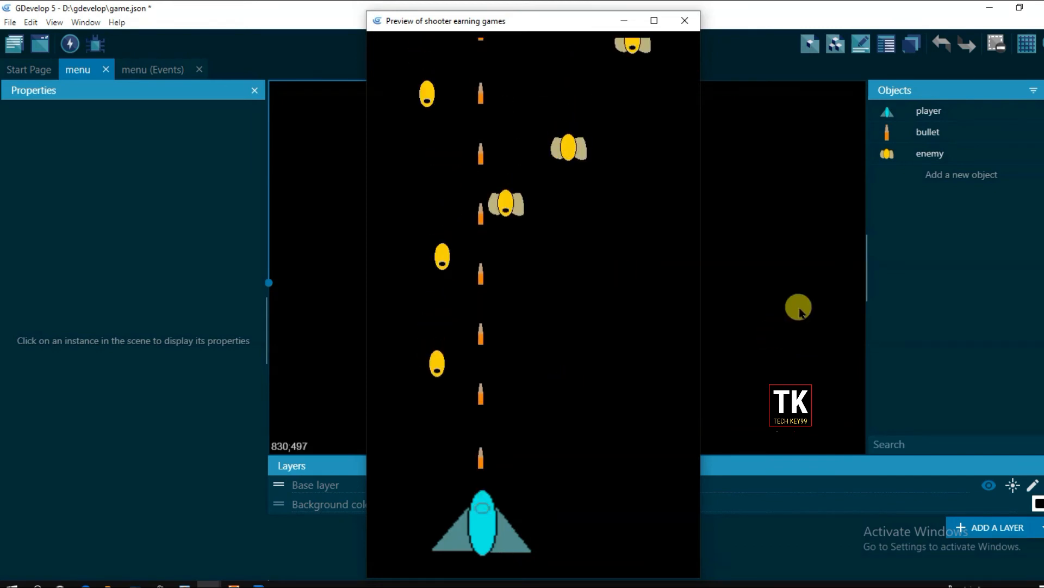
- Switch to GDevelop, close the running game preview and add a new sprite object named background
key("Right")
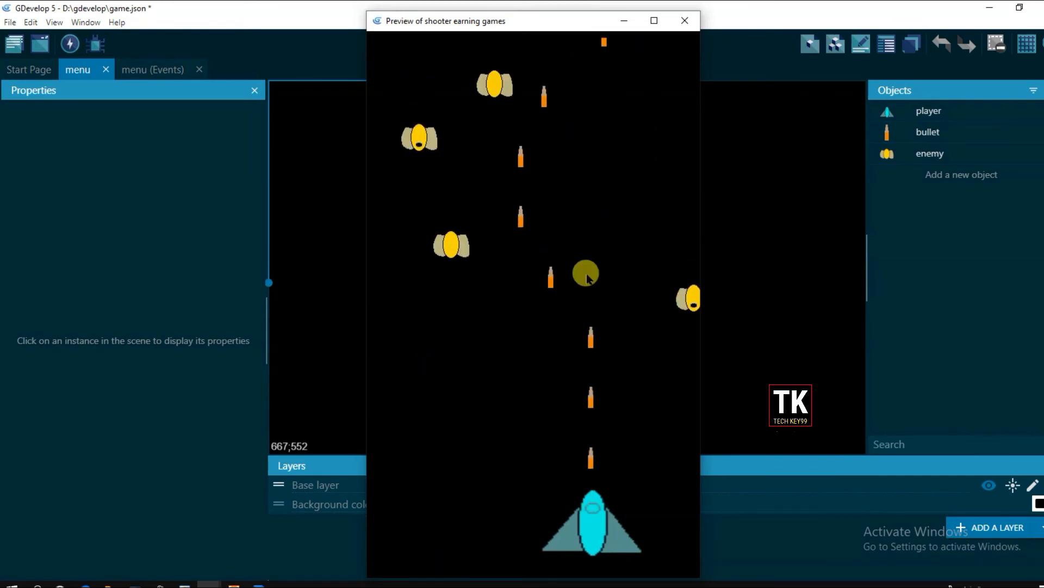
left_click(685, 21)
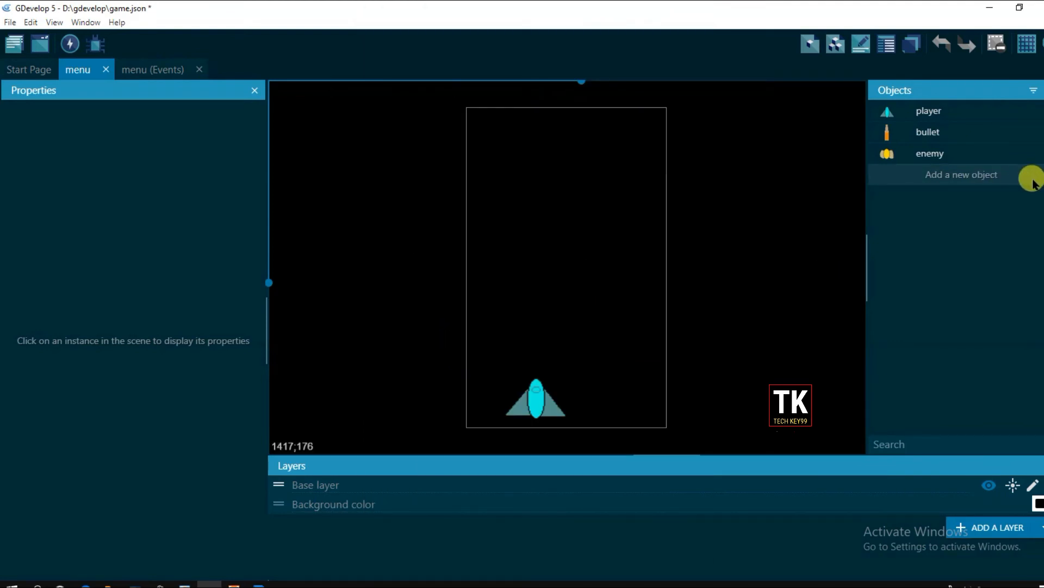
left_click(1014, 191)
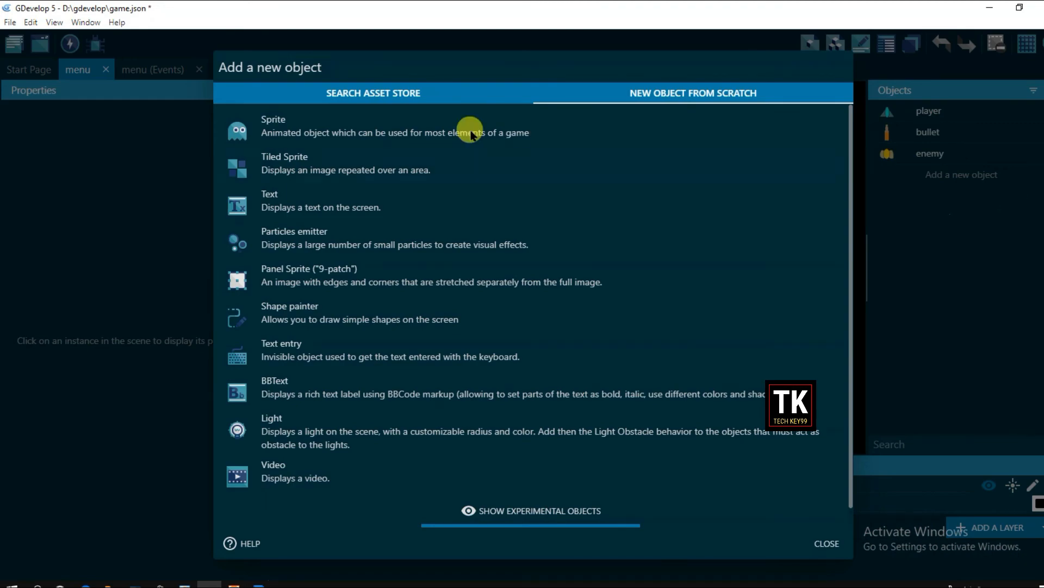
left_click(527, 144)
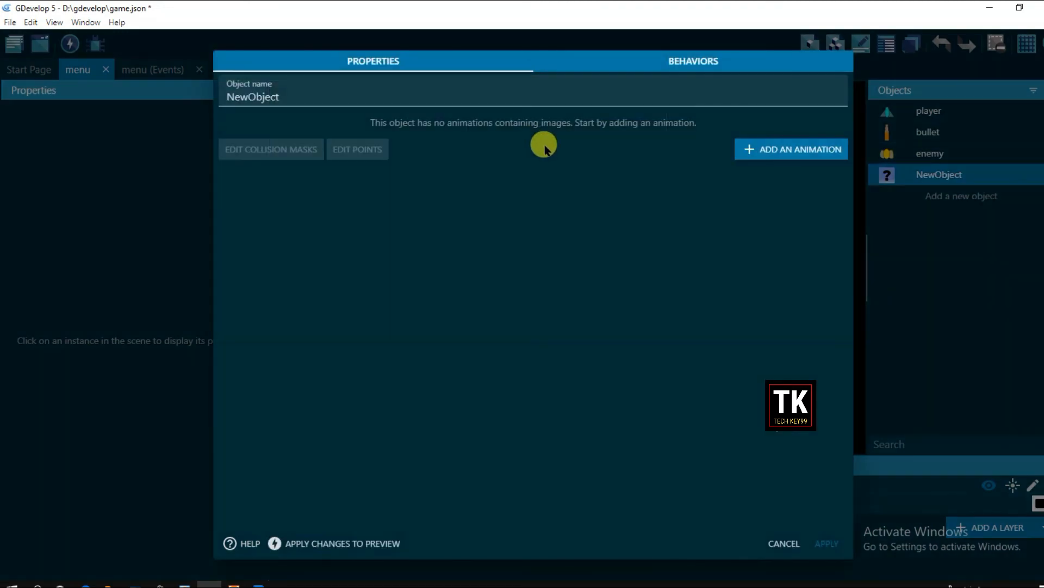
double_click(227, 96)
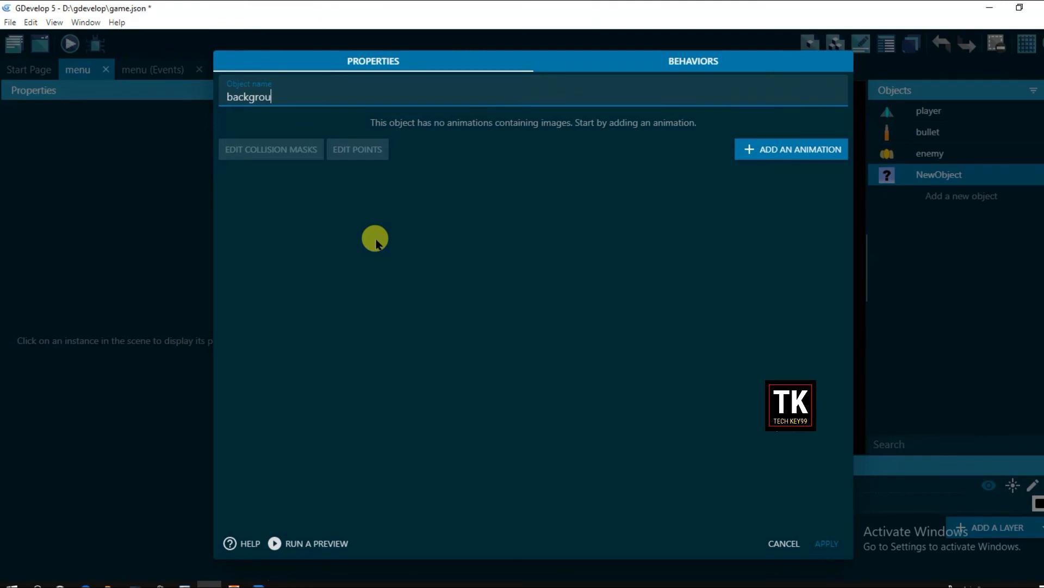
- Add an animation to the background object using background1 to background5 from Downloads, copying the images into the project folder
left_click(784, 158)
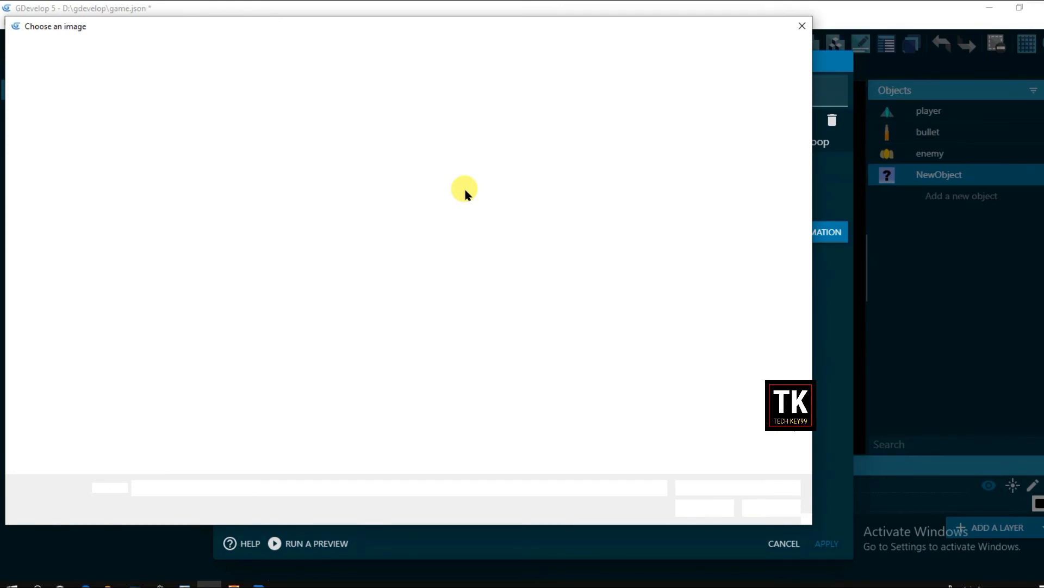
left_click(82, 264)
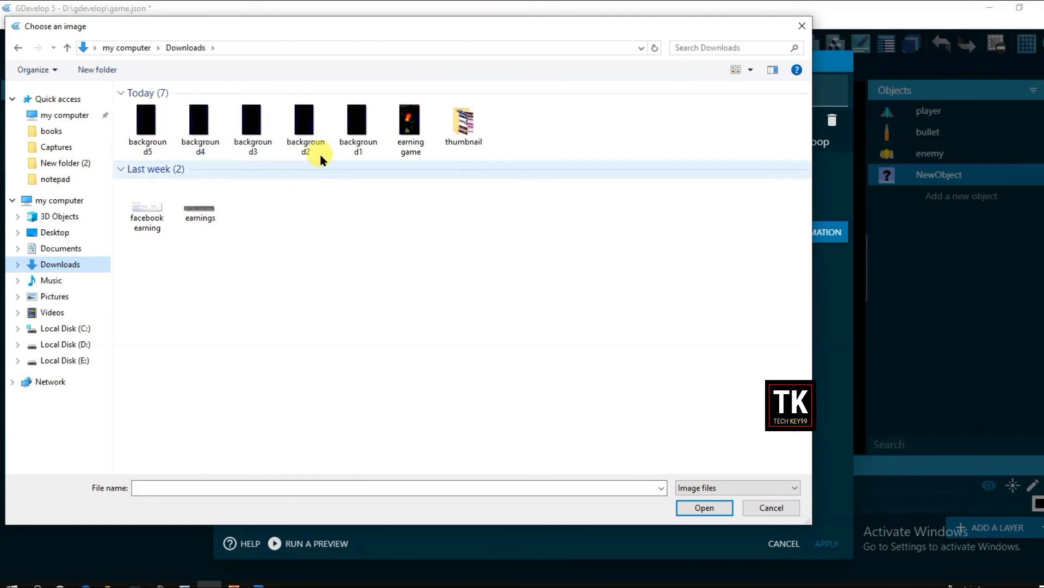
left_click(356, 127)
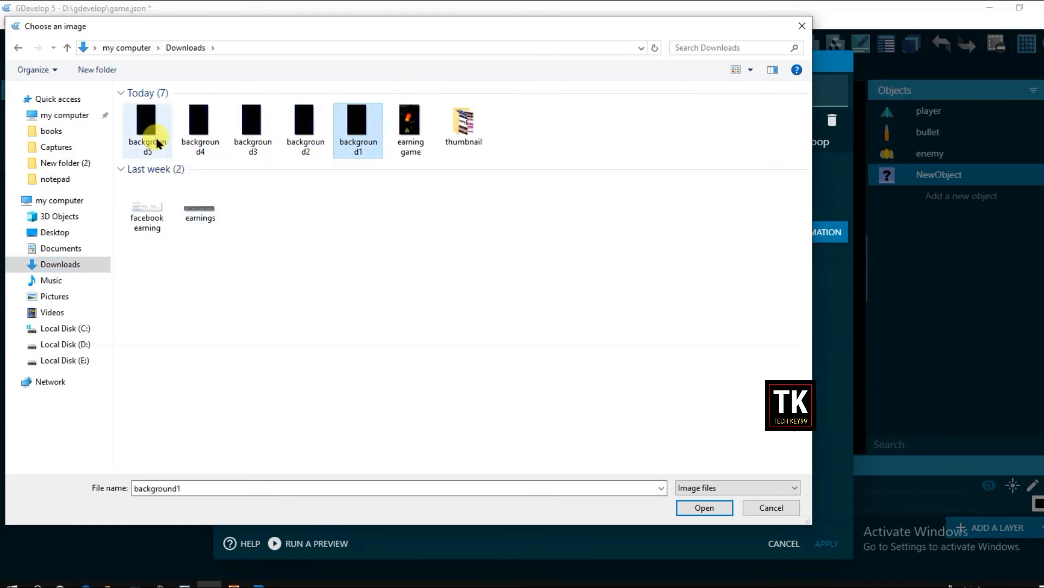
left_click(145, 125, "shift")
left_click(705, 509)
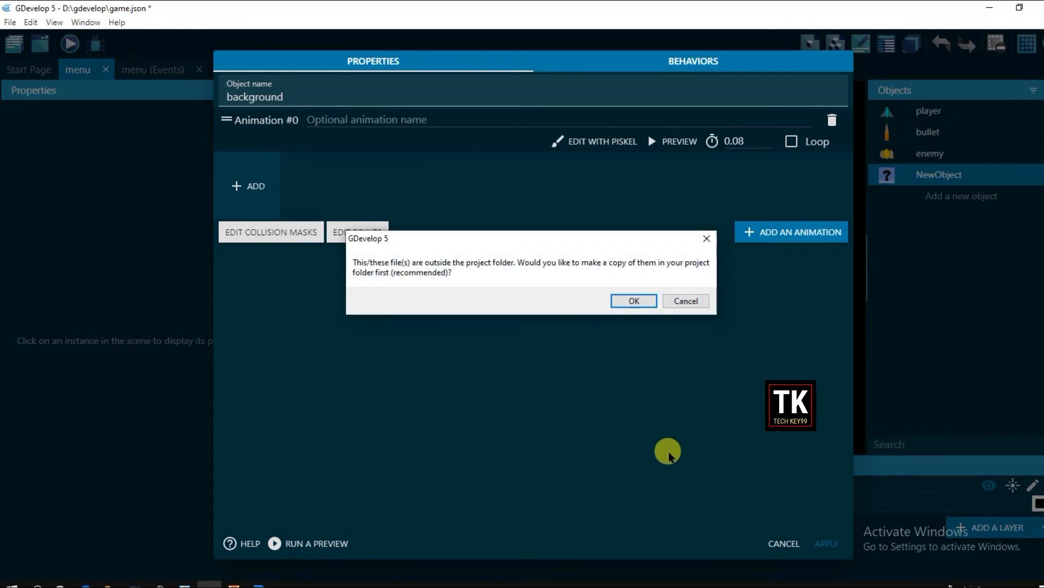
left_click(634, 303)
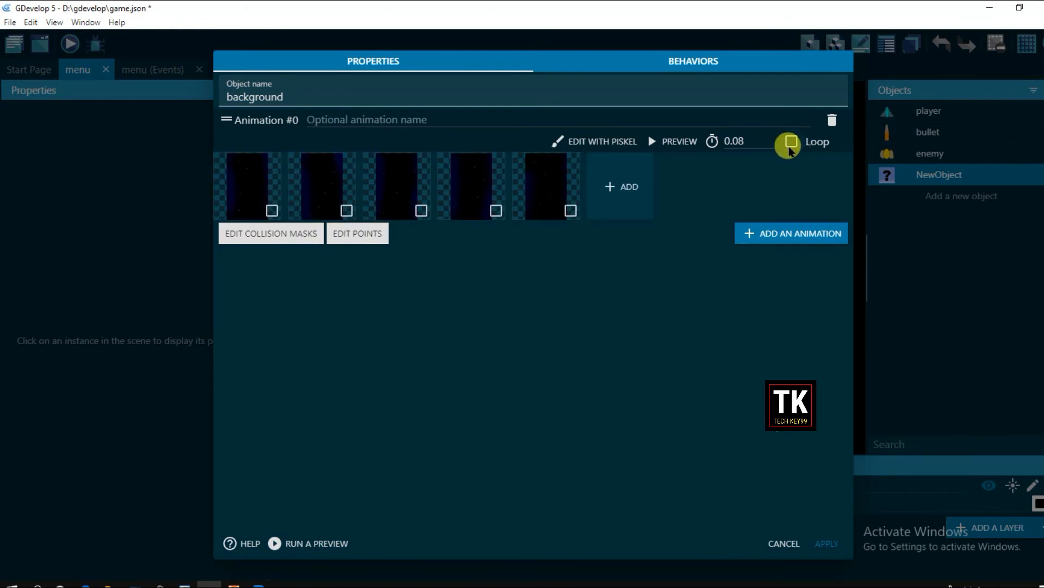
- Enable looping for the background animation, preview its frames and apply the object's changes
left_click(666, 154)
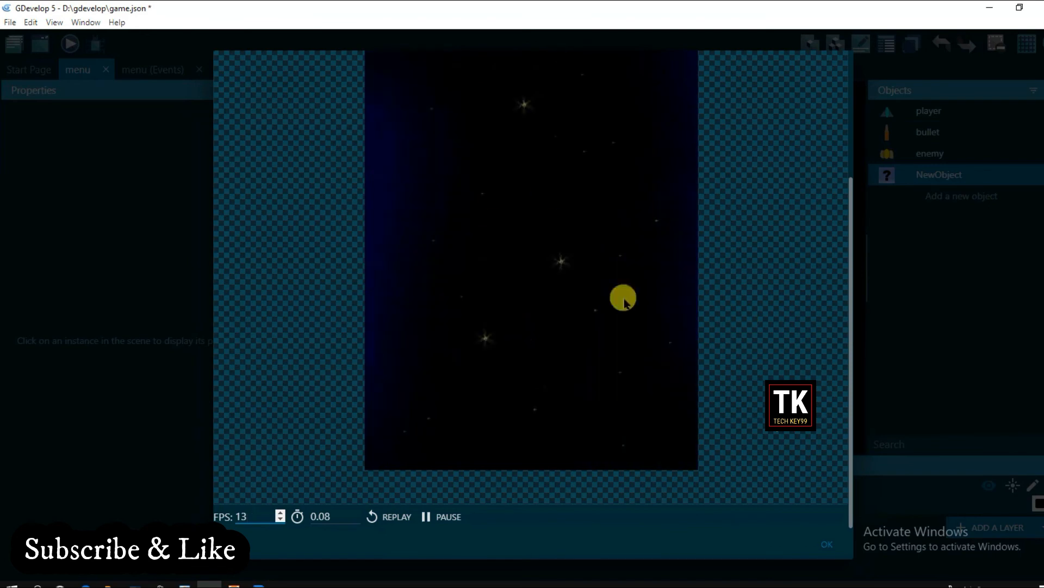
scroll(640, 274, "up", 2)
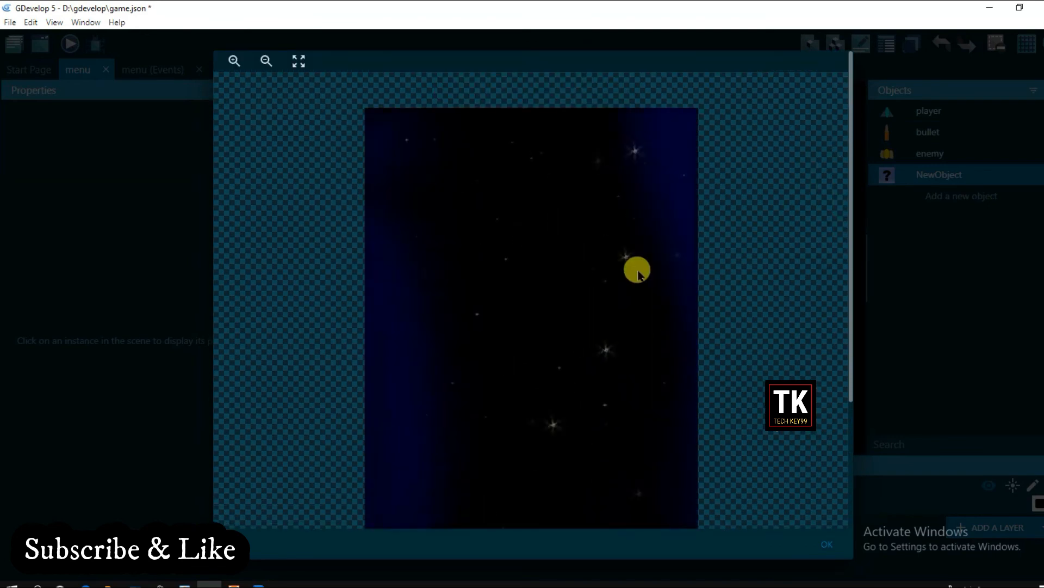
scroll(639, 273, "down", 2)
left_click(824, 547)
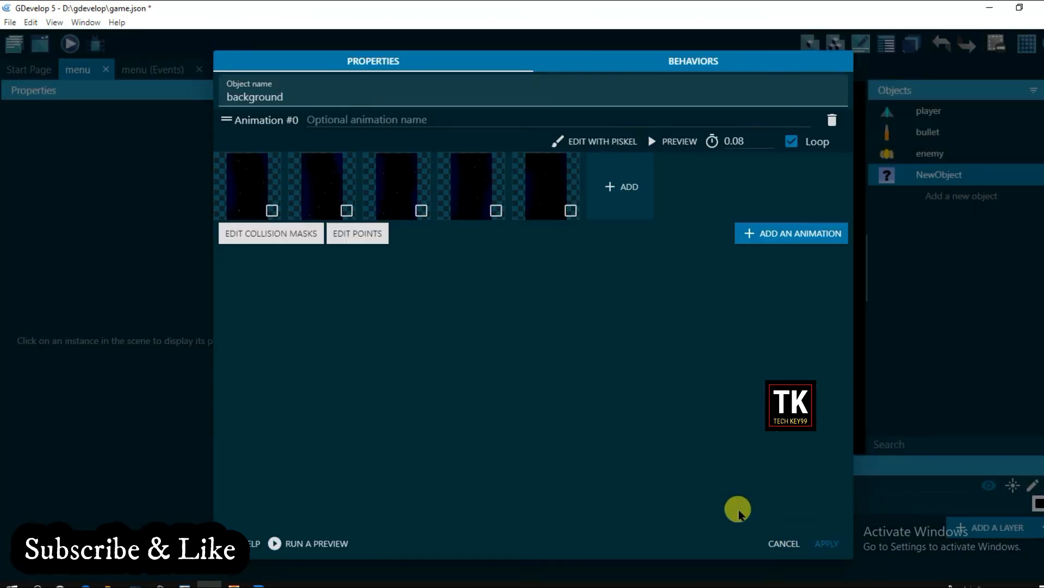
left_click(827, 539)
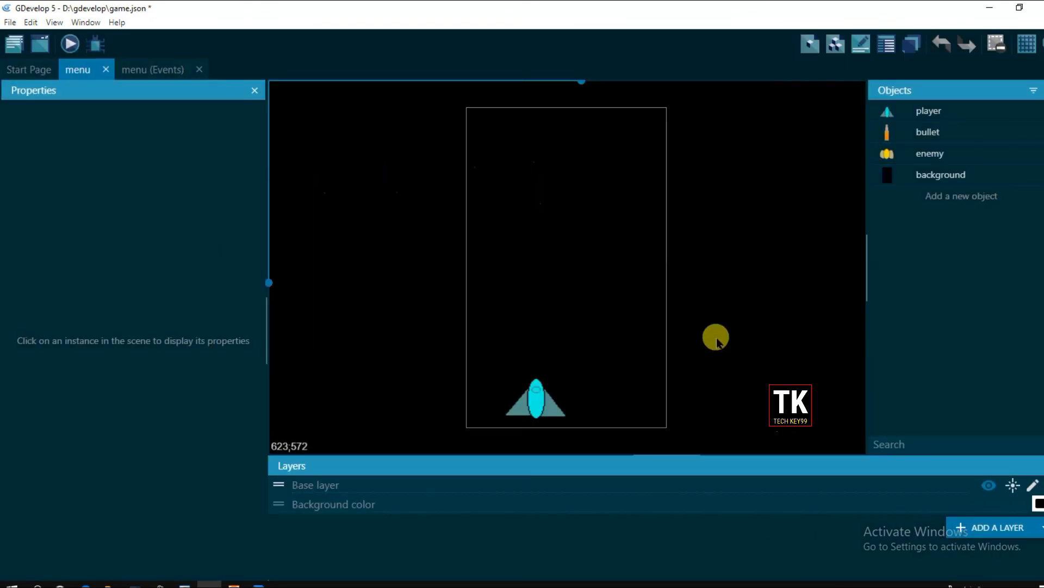
- Place the background object over the scene frame and give it a custom size of 500 x 800
left_click_drag(631, 222, 462, 105)
left_click(617, 220)
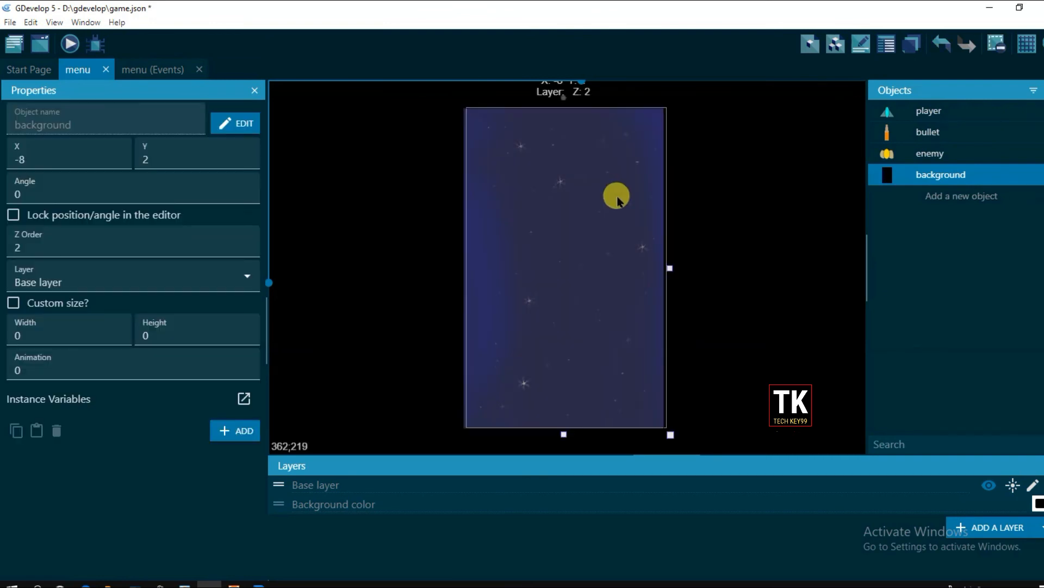
left_click(13, 302)
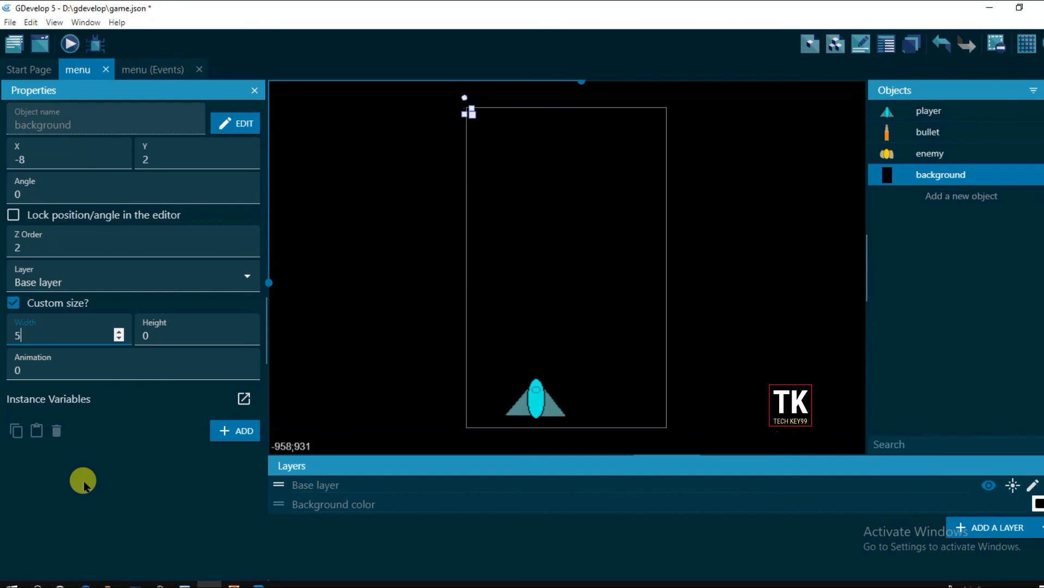
left_click(181, 329)
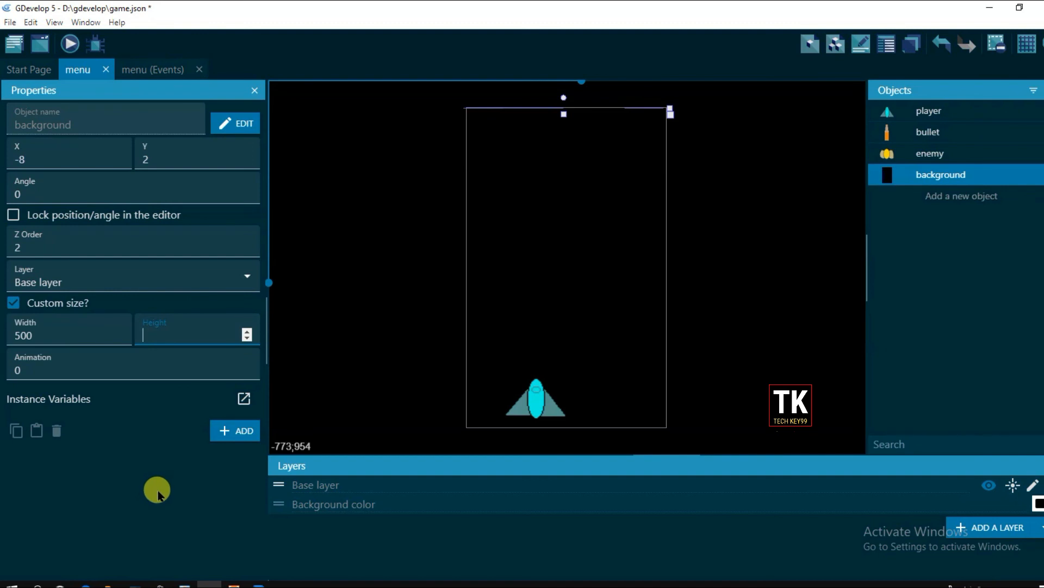
type("800")
- Set the background instance's Z order to 0 so it sits behind the player's ship
left_click(70, 244)
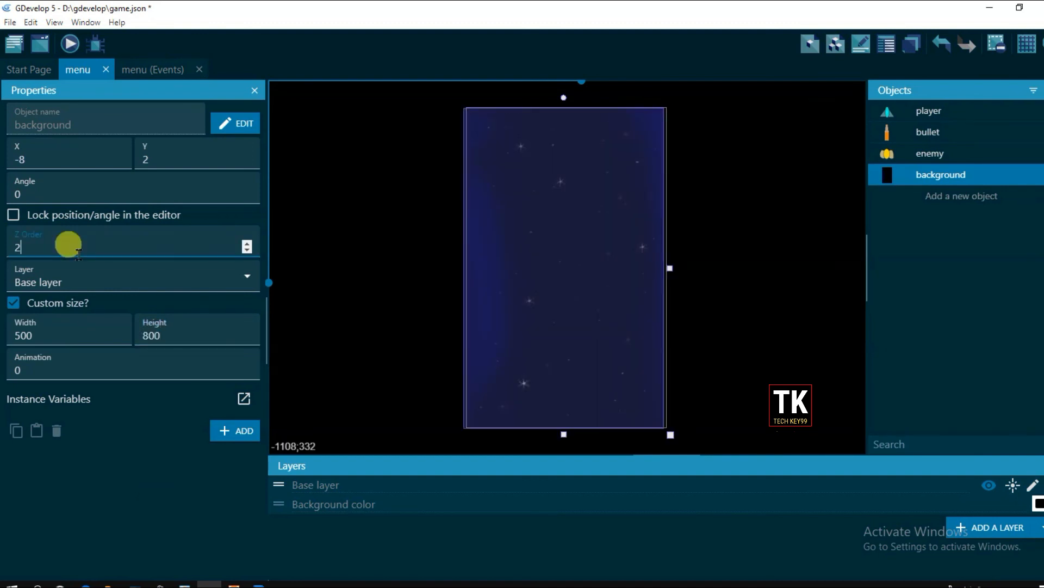
left_click(245, 250)
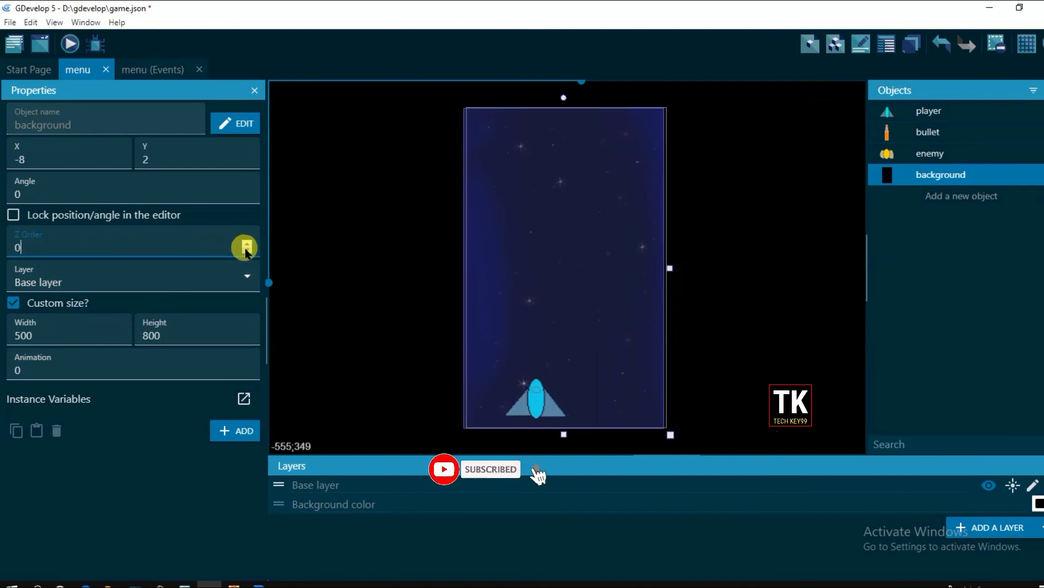
left_click(171, 491)
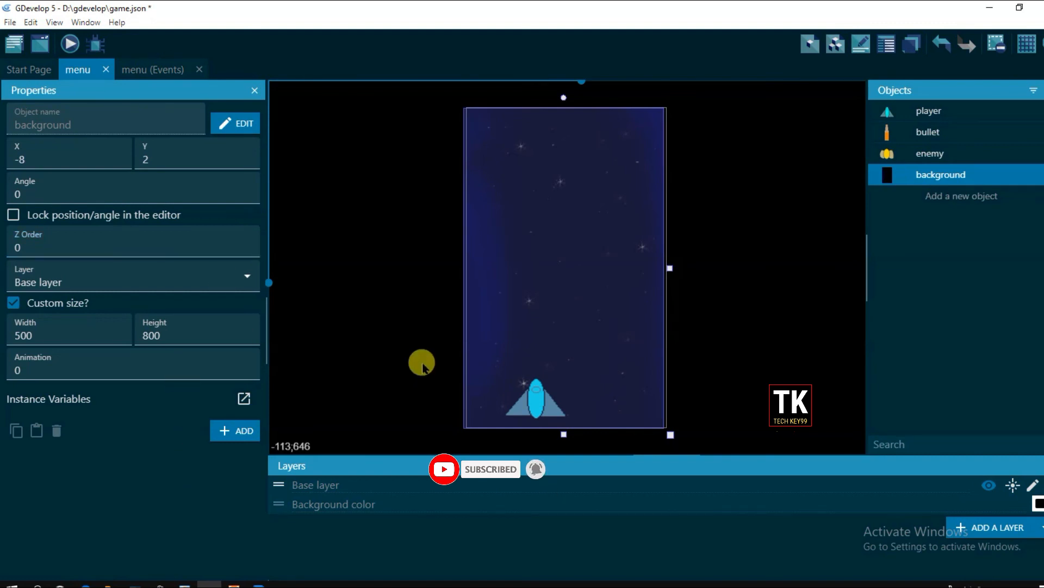
- Deselect the background and preview the game, steering the ship left and right to test play against the animated background
left_click(412, 333)
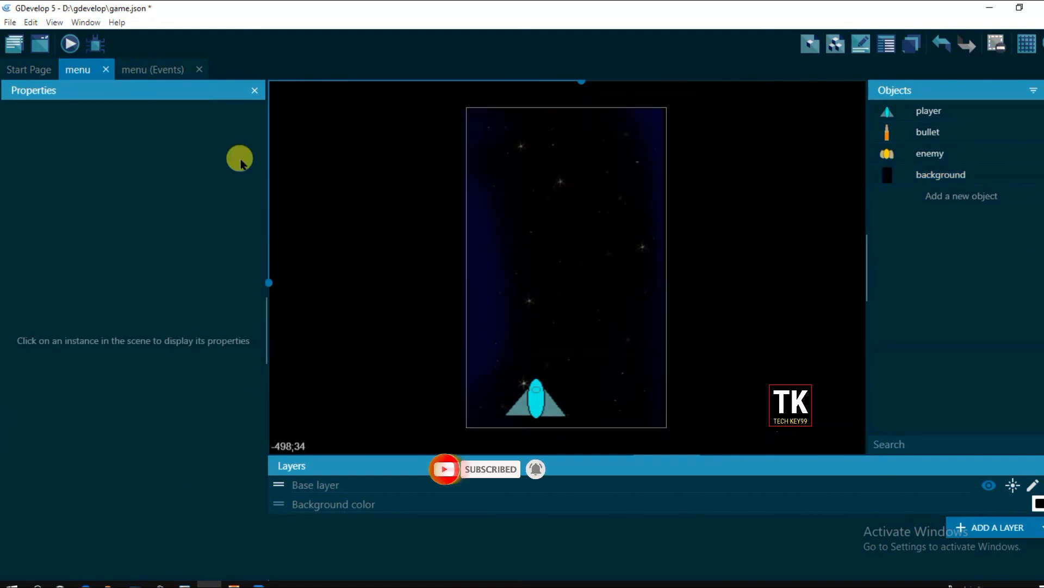
left_click(70, 50)
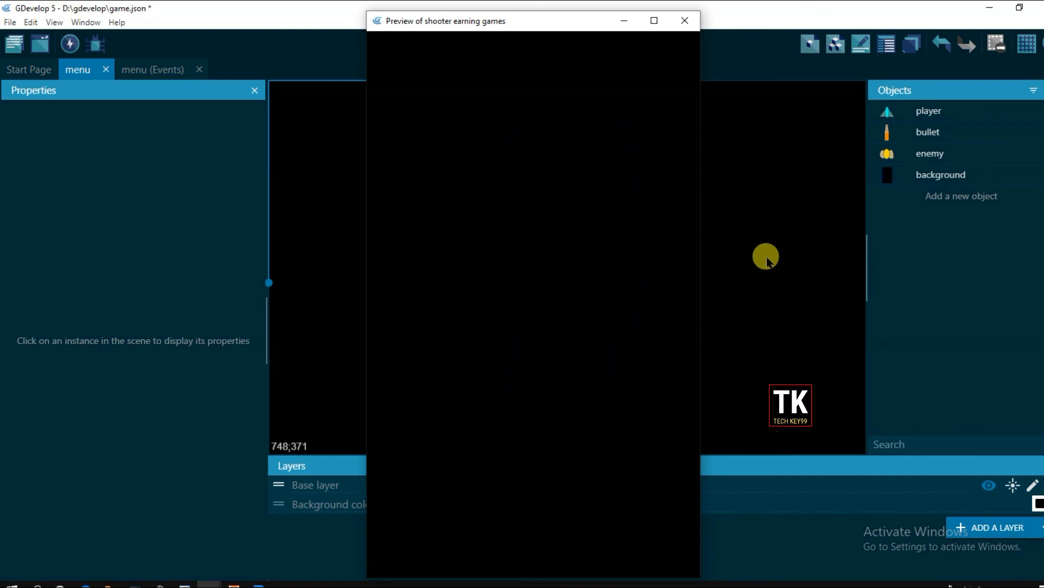
key("Right")
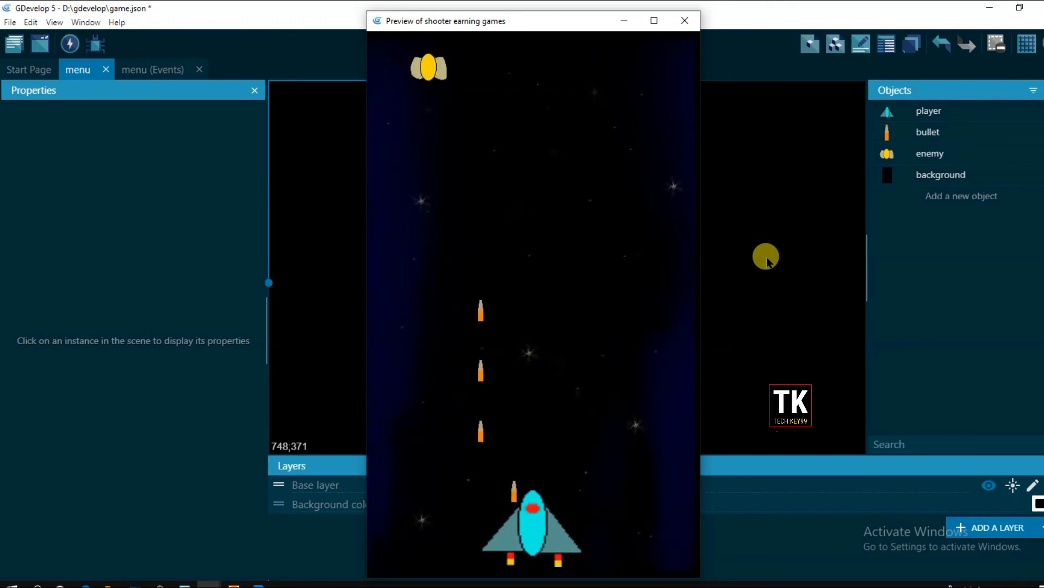
key("Left")
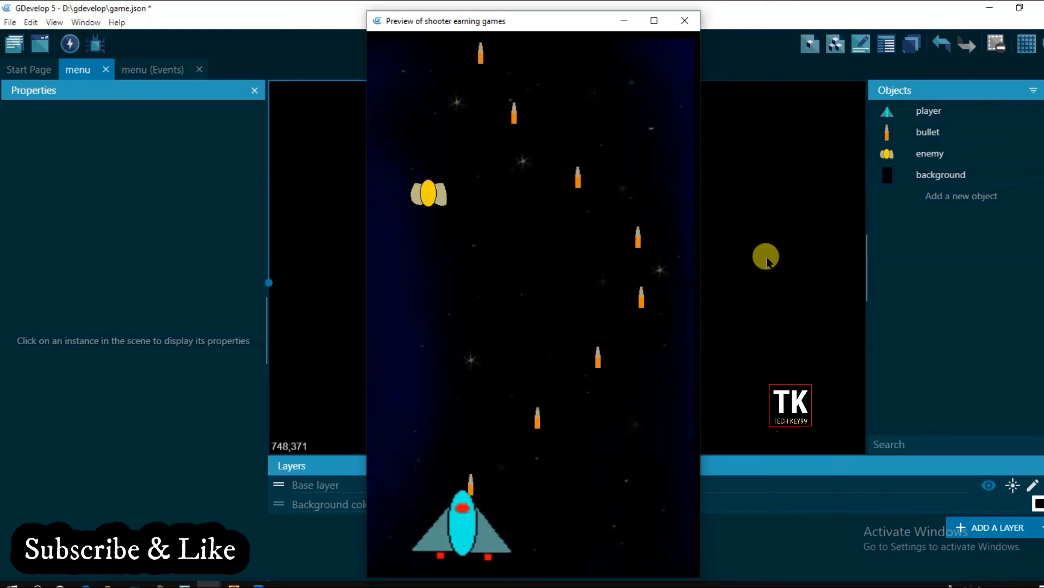
key("Left")
key("Right")
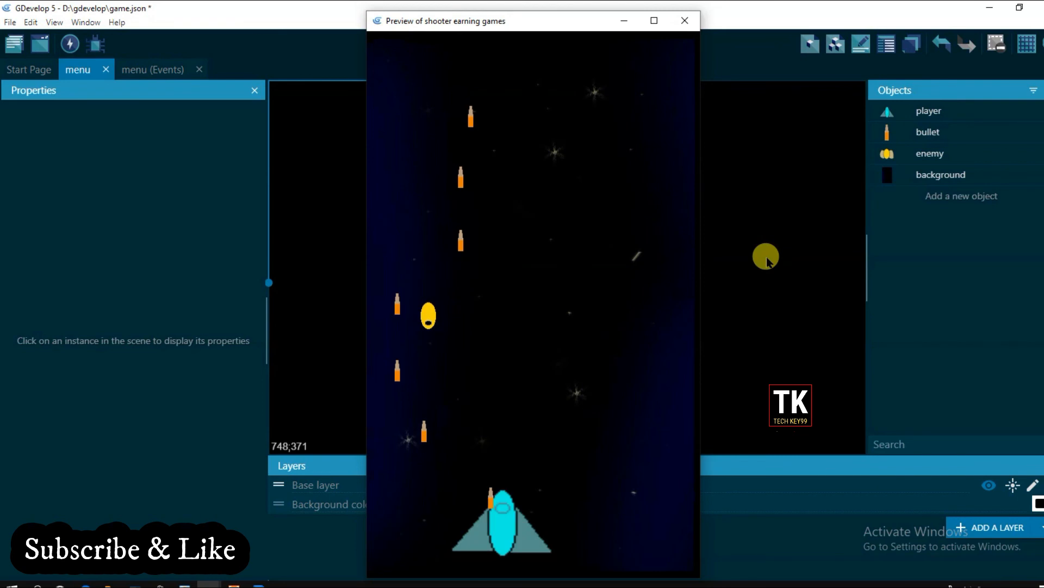
key("Left")
key("Left")
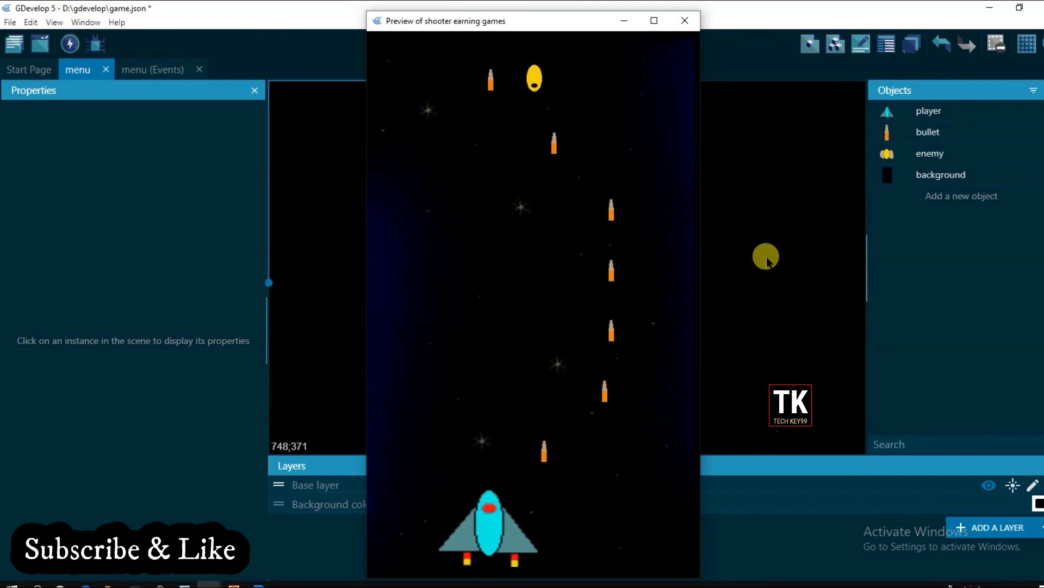
key("Right")
key("Right")
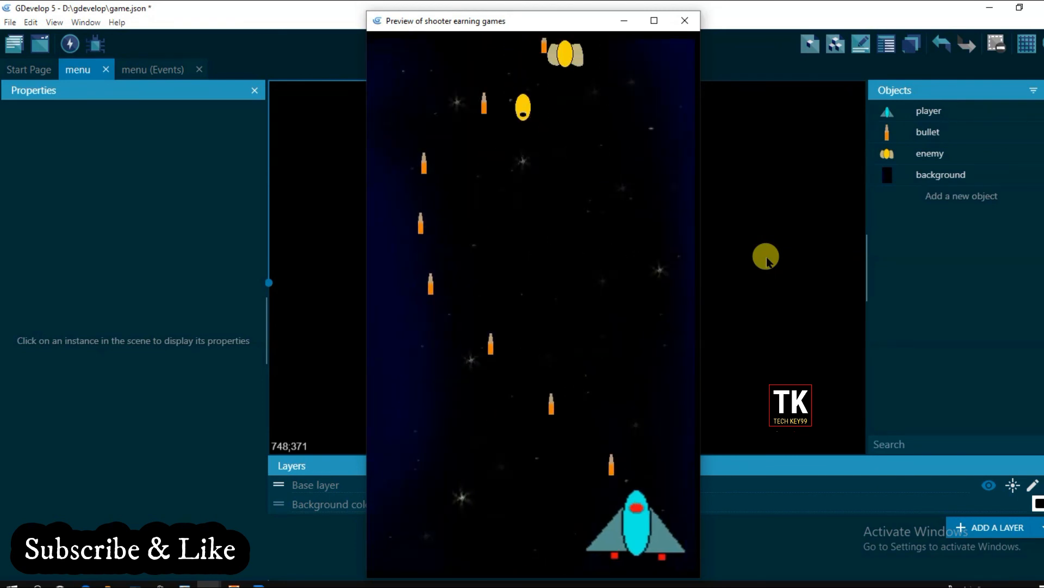
key("Left")
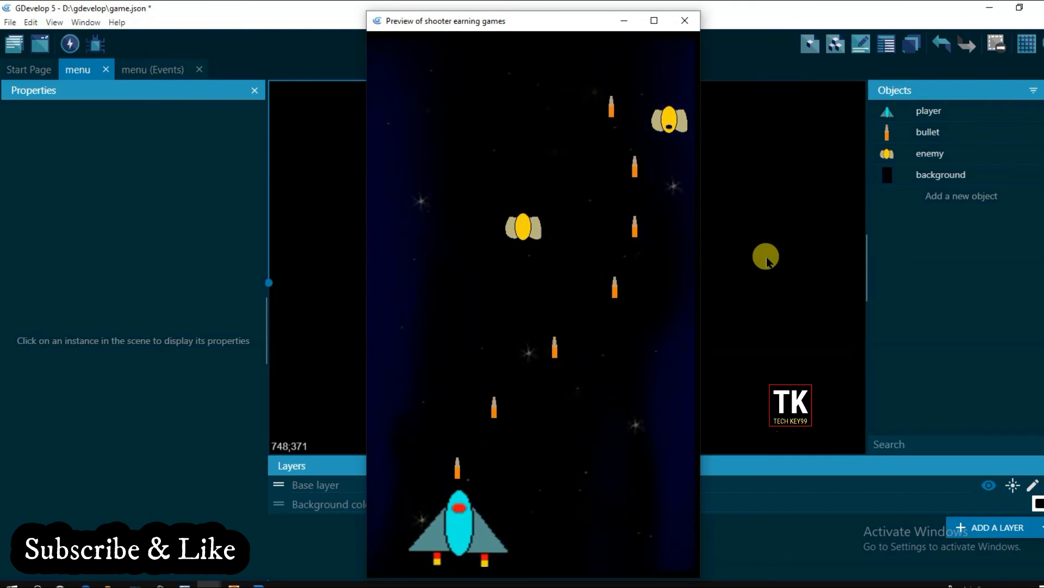
key("Right")
key("Right")
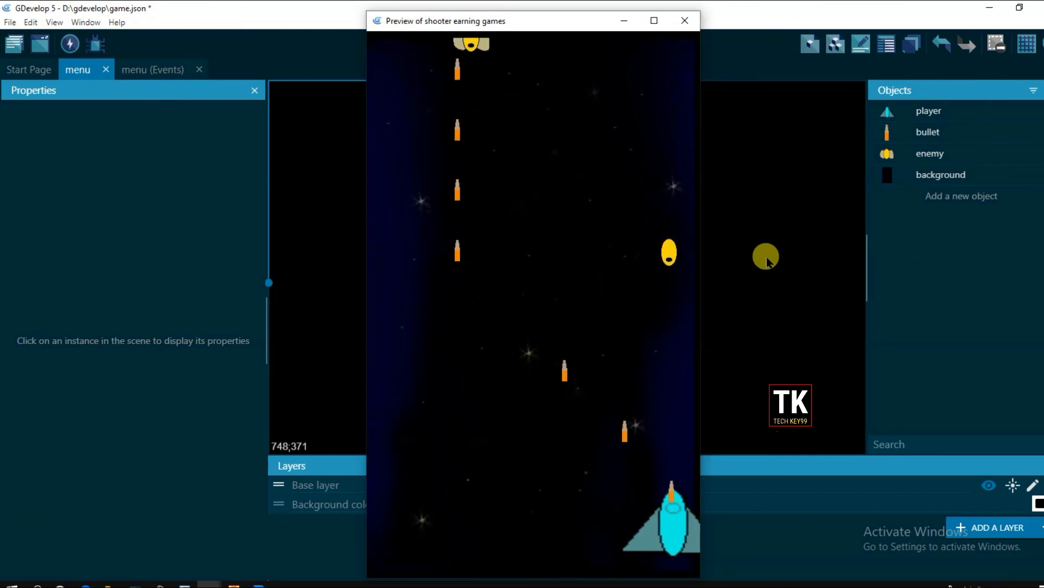
key("Left")
key("Left")
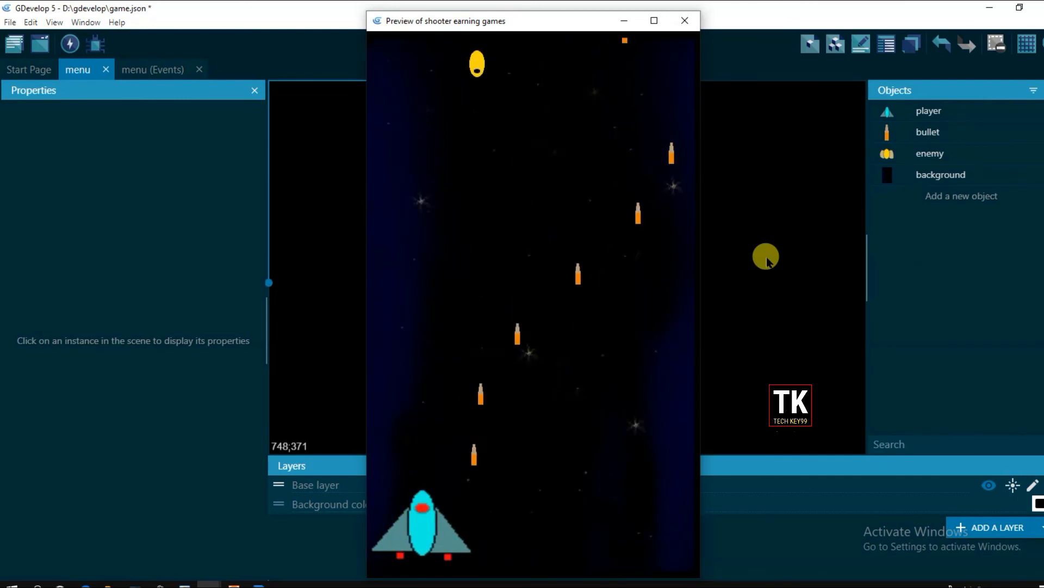
key("Right")
key("Right")
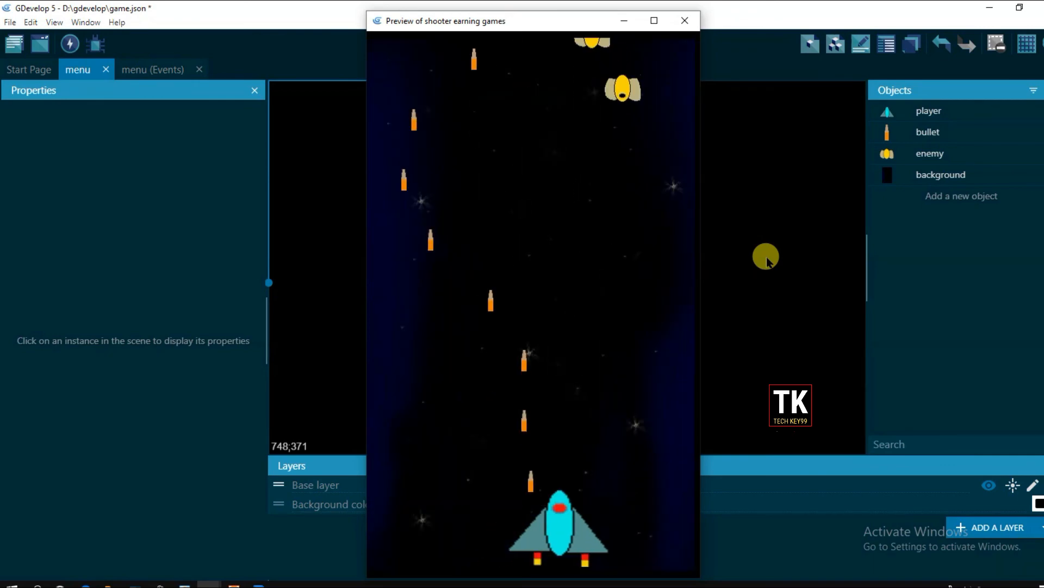